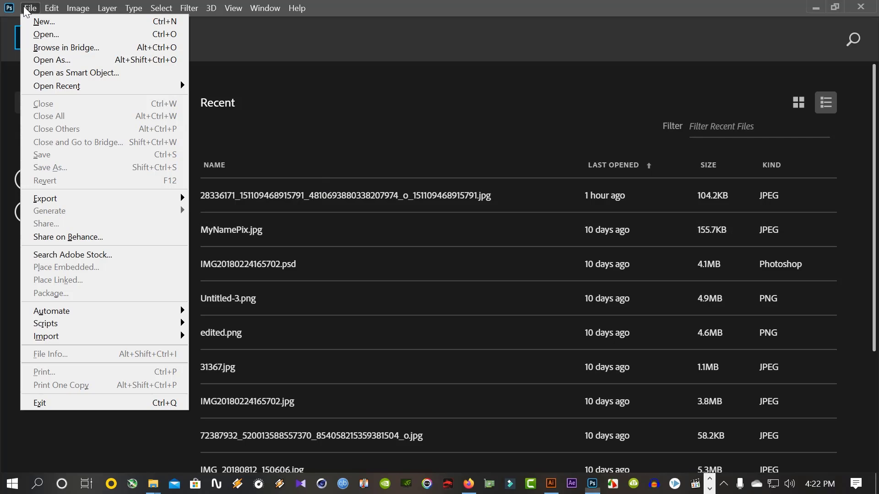
Create Untitled-1, a blank 1920 × 1080 px document at 72 ppi
{"action": "left_click", "coordinate": [44, 22]}
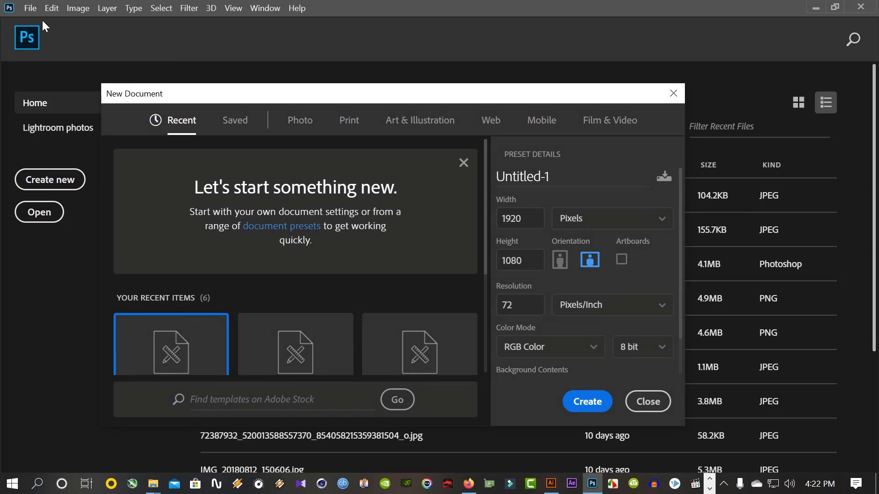
{"action": "left_click", "coordinate": [585, 404]}
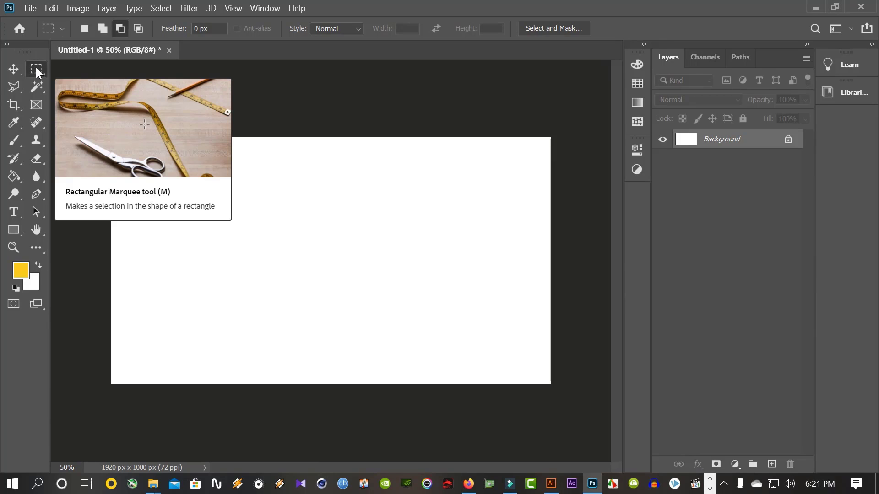
Reveal the Rectangular, Elliptical, Single Row and Single Column Marquee tools, then pick the marquee tool (M)
{"action": "left_click", "coordinate": [39, 65]}
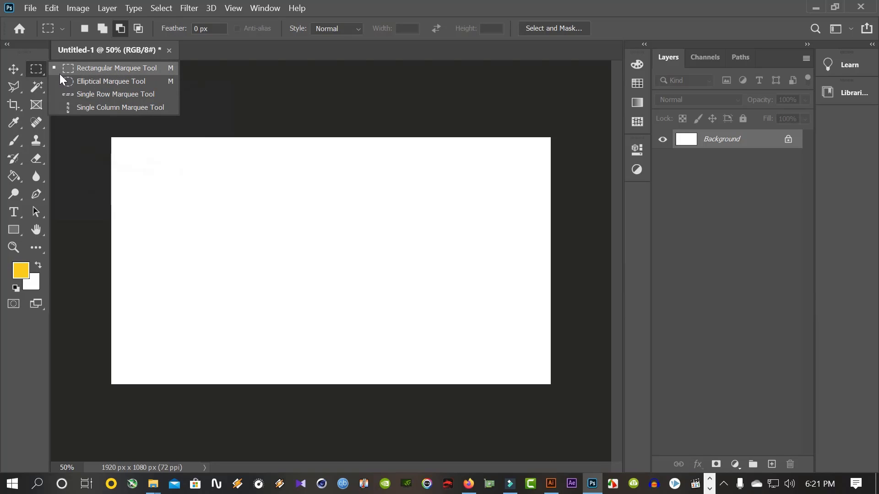
{"action": "key", "text": "m"}
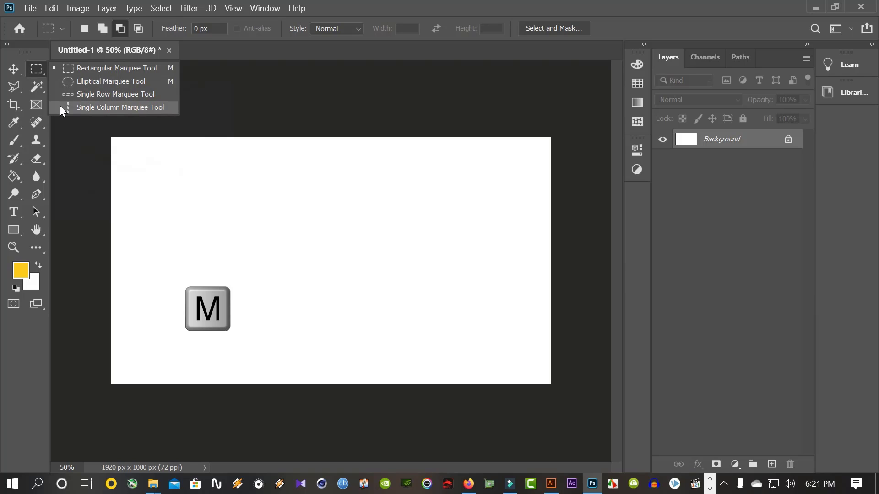
Select a rectangle left of centre and add two more rectangles in Add to Selection mode
{"action": "left_click", "coordinate": [96, 69]}
{"action": "left_click_drag", "start_coordinate": [204, 199], "coordinate": [313, 298]}
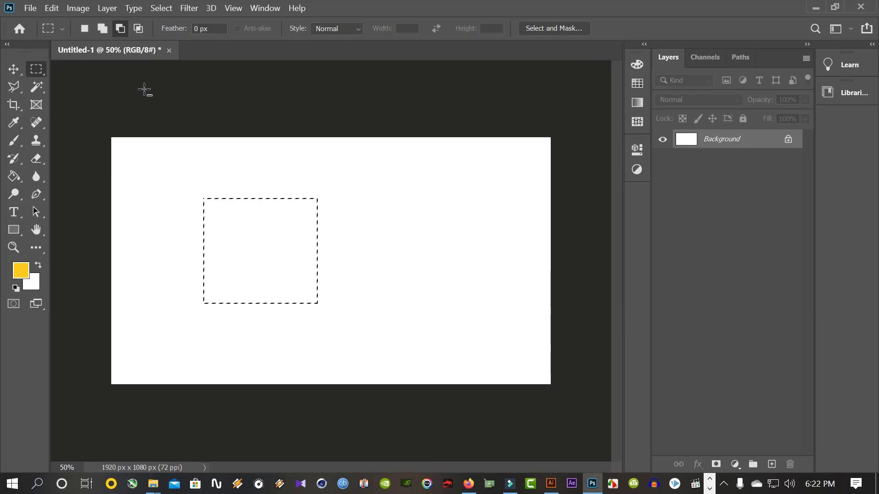
{"action": "left_click", "coordinate": [83, 29]}
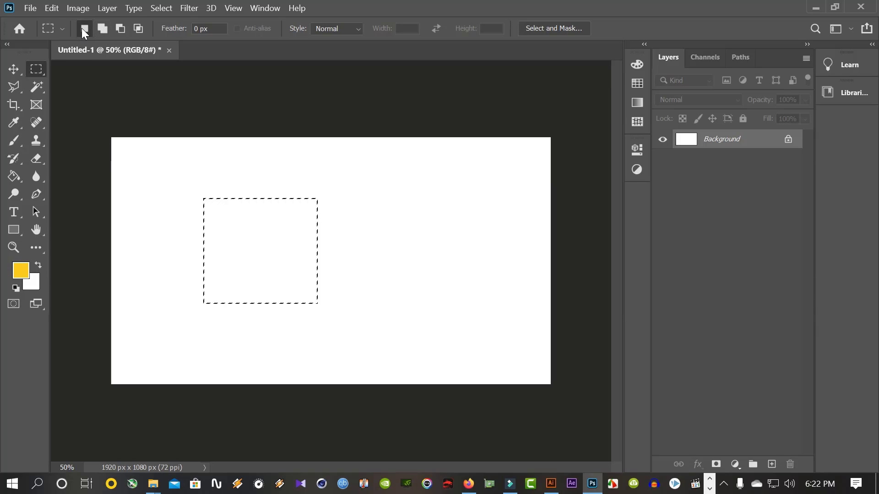
{"action": "left_click", "coordinate": [105, 29]}
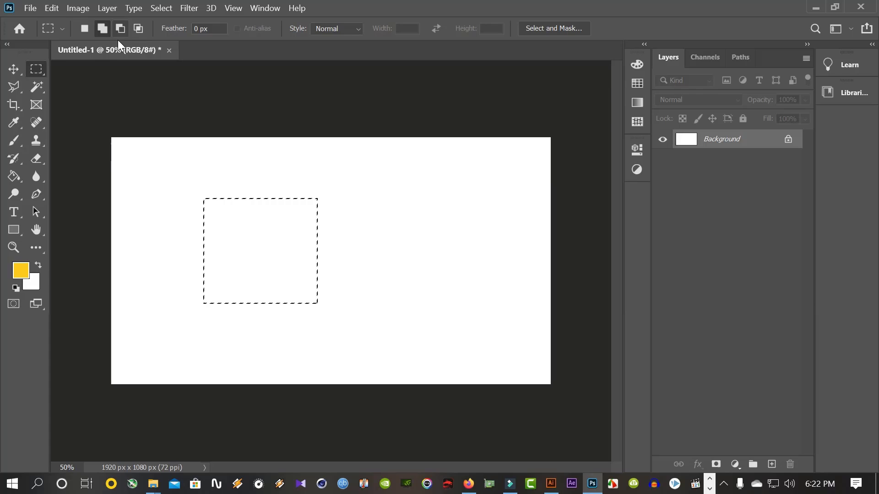
{"action": "left_click_drag", "start_coordinate": [252, 162], "coordinate": [350, 243]}
{"action": "key", "text": "Escape"}
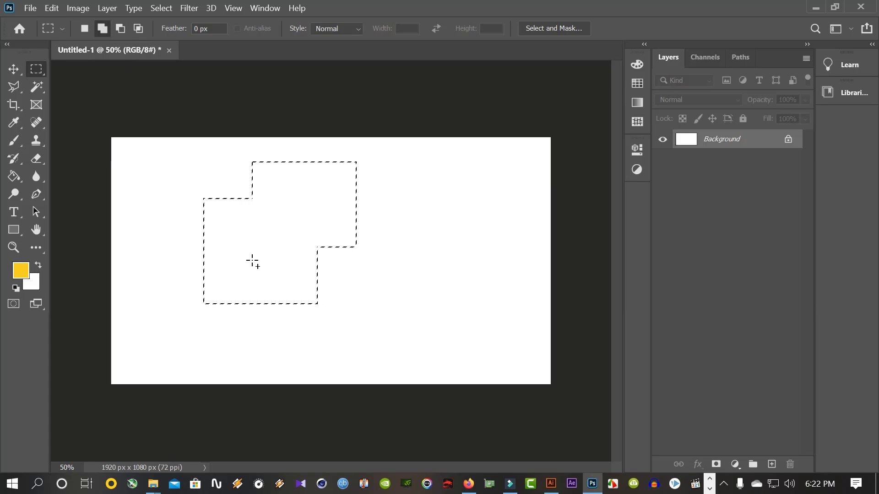
{"action": "left_click_drag", "start_coordinate": [260, 262], "coordinate": [379, 339]}
{"action": "left_click_drag", "start_coordinate": [168, 221], "coordinate": [240, 270]}
Cut three notches and an inner hole from the selection in Subtract from Selection mode
{"action": "left_click", "coordinate": [119, 28]}
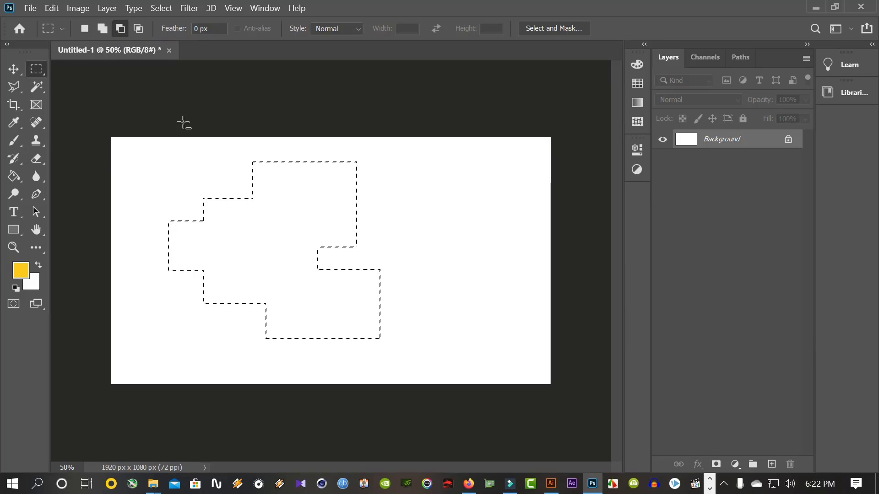
{"action": "left_click_drag", "start_coordinate": [306, 185], "coordinate": [434, 215]}
{"action": "left_click_drag", "start_coordinate": [315, 308], "coordinate": [361, 366]}
{"action": "left_click_drag", "start_coordinate": [224, 265], "coordinate": [246, 342]}
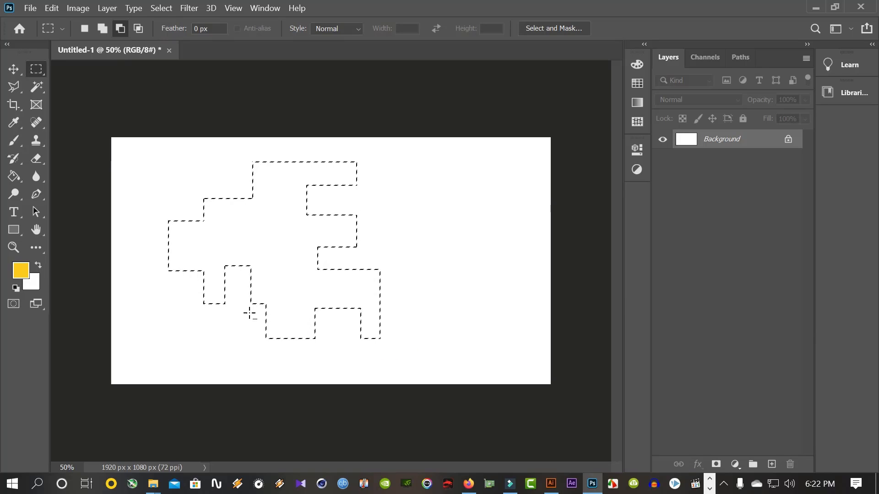
{"action": "left_click_drag", "start_coordinate": [225, 183], "coordinate": [298, 271]}
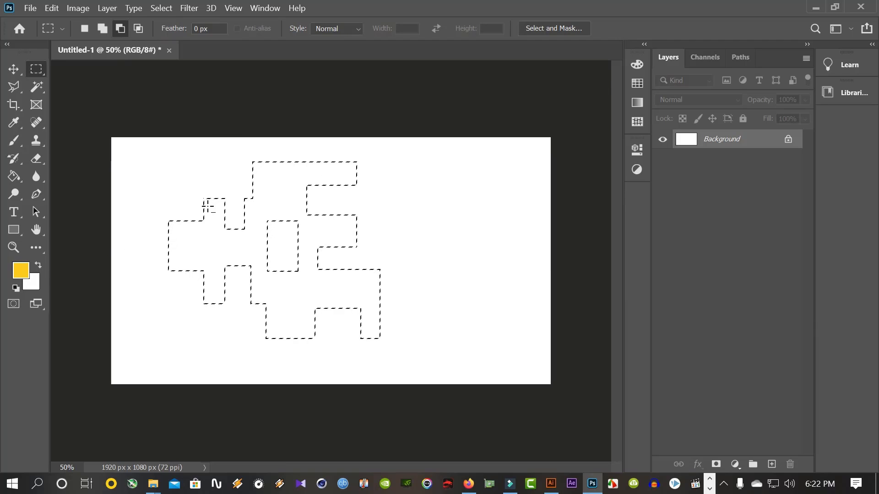
Deselect the jagged shape from the canvas menu and create an empty Layer 1 above Background
{"action": "right_click", "coordinate": [216, 171]}
{"action": "left_click", "coordinate": [304, 185]}
{"action": "right_click", "coordinate": [300, 176]}
{"action": "left_click", "coordinate": [160, 179]}
{"action": "left_click", "coordinate": [771, 465]}
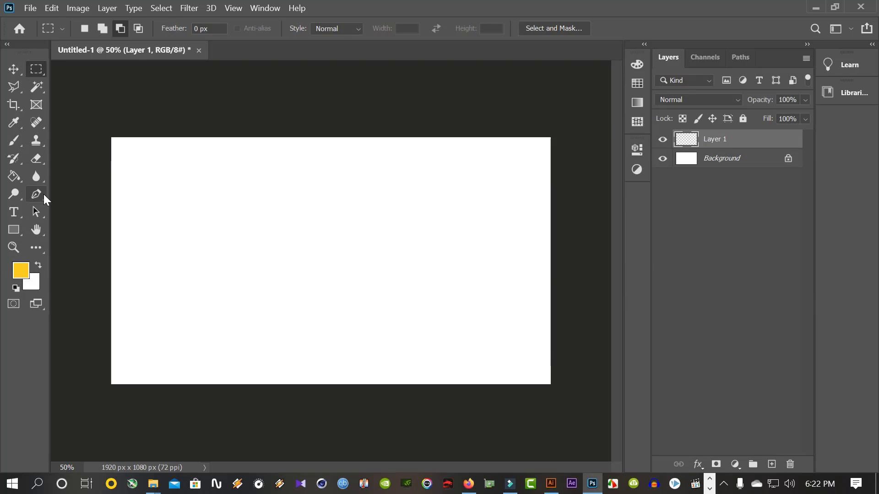
Fill a square marquee near the centre yellow, then refill it pure red chosen in the Color Picker
{"action": "left_click_drag", "start_coordinate": [237, 191], "coordinate": [372, 317]}
{"action": "key", "text": "alt+BackSpace"}
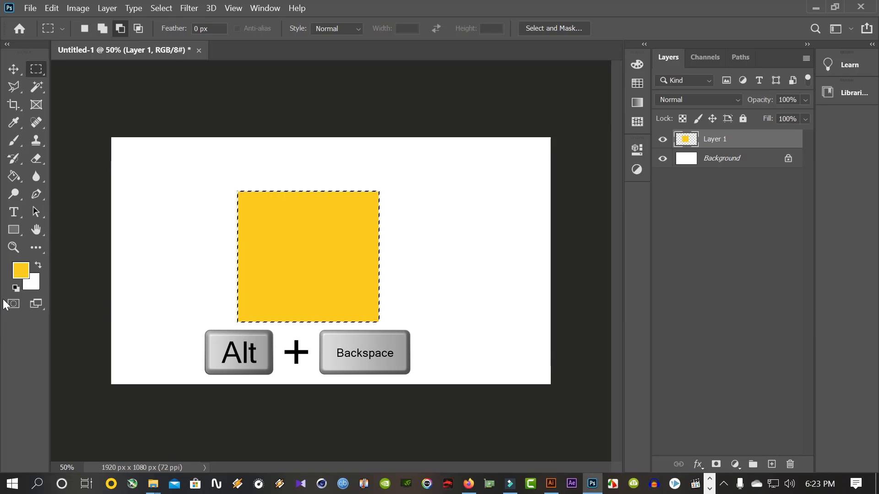
{"action": "left_click", "coordinate": [24, 272]}
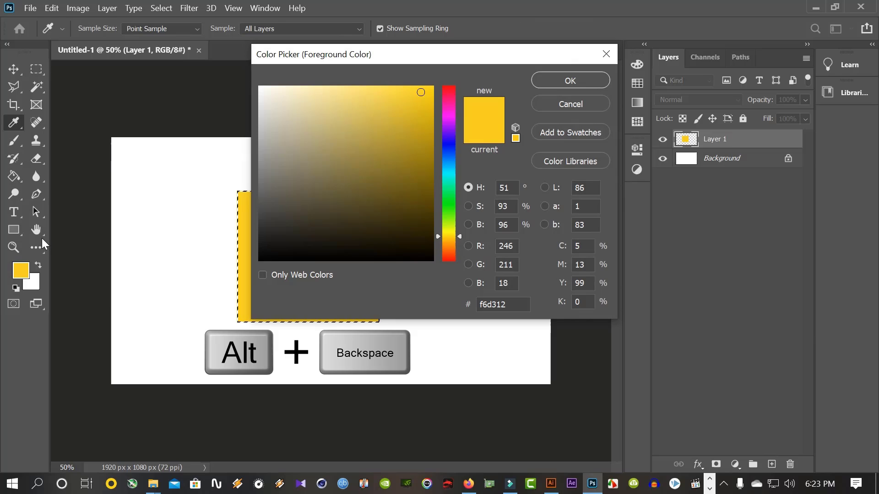
{"action": "left_click", "coordinate": [452, 89]}
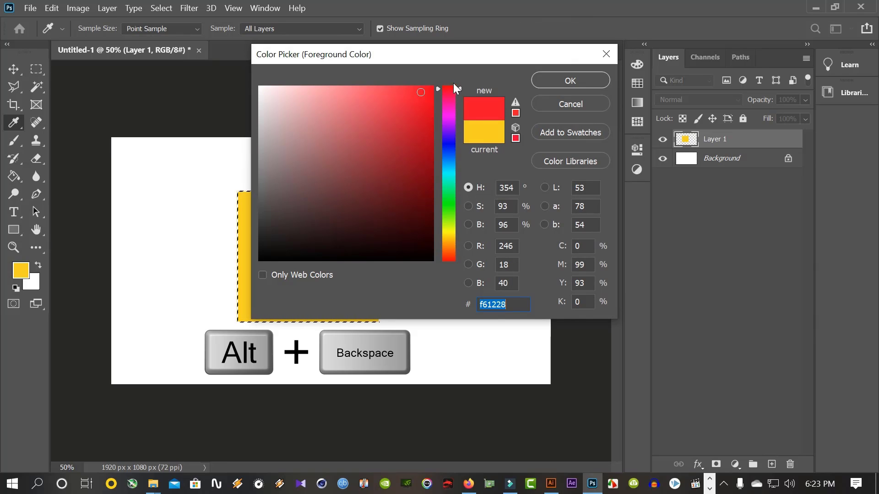
{"action": "left_click_drag", "start_coordinate": [460, 87], "coordinate": [465, 74]}
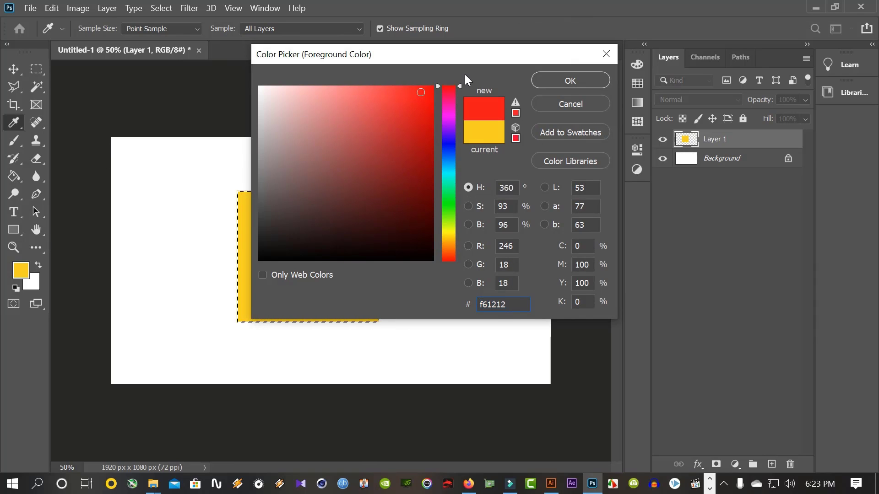
{"action": "left_click", "coordinate": [568, 82]}
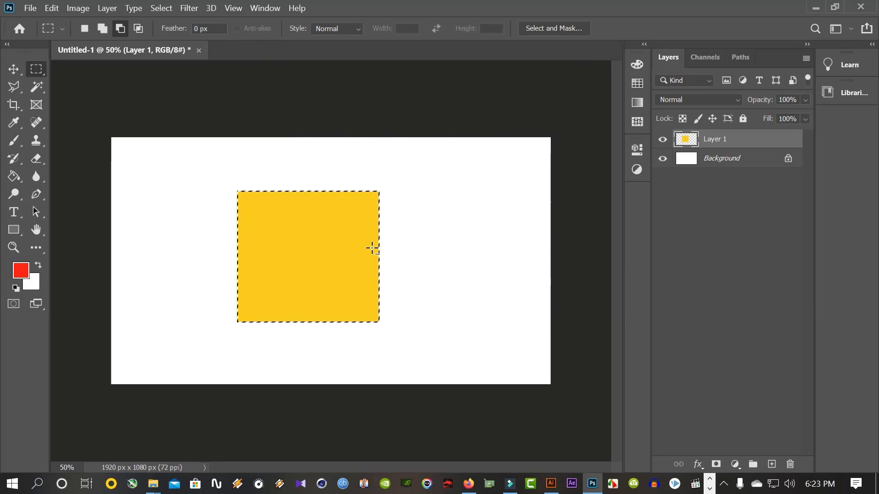
{"action": "key", "text": "alt+BackSpace"}
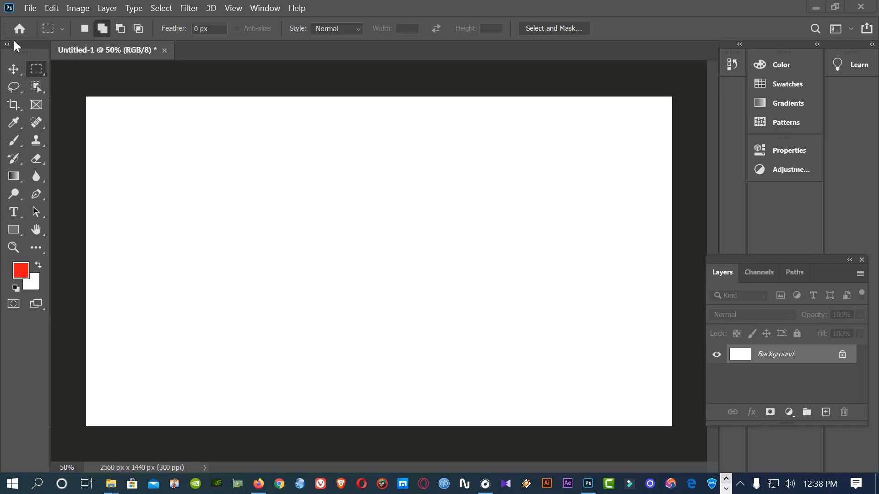
Select three top rectangles plus a wide bottom one and fill them all red
{"action": "left_click", "coordinate": [36, 69]}
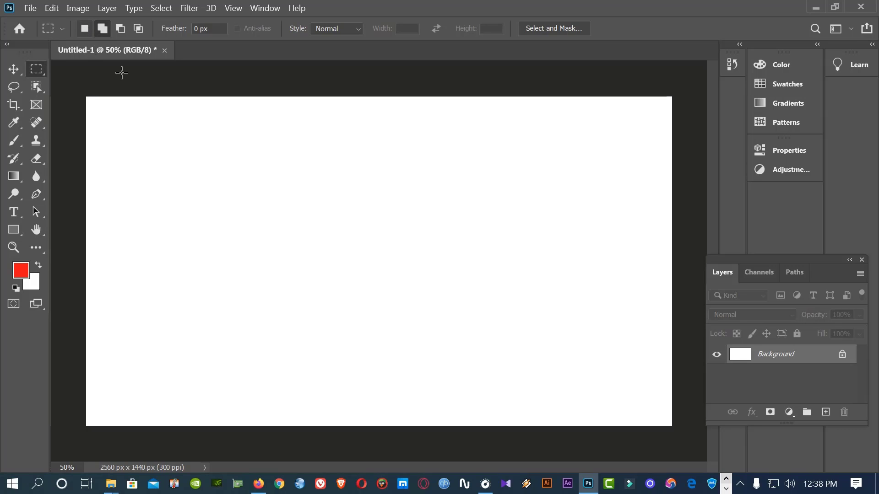
{"action": "left_click_drag", "start_coordinate": [129, 125], "coordinate": [266, 255]}
{"action": "left_click_drag", "start_coordinate": [275, 124], "coordinate": [419, 255]}
{"action": "left_click_drag", "start_coordinate": [429, 122], "coordinate": [592, 259]}
{"action": "left_click_drag", "start_coordinate": [128, 275], "coordinate": [586, 393]}
{"action": "key", "text": "ctrl+z"}
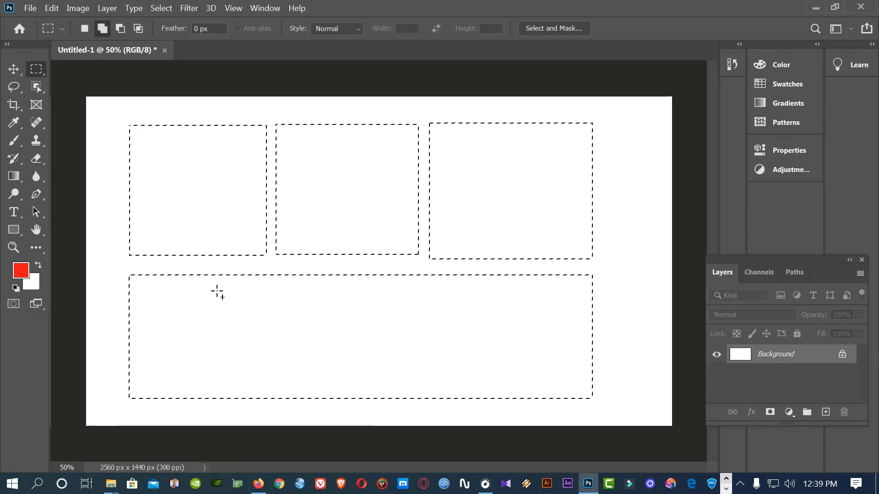
{"action": "key", "text": "alt+BackSpace"}
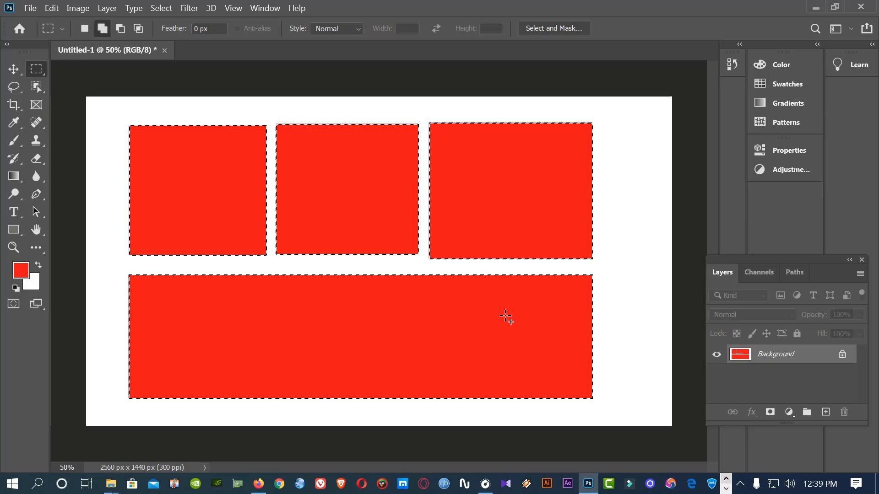
Refill the four rectangles white with Ctrl+Backspace and deselect them
{"action": "key", "text": "ctrl+BackSpace"}
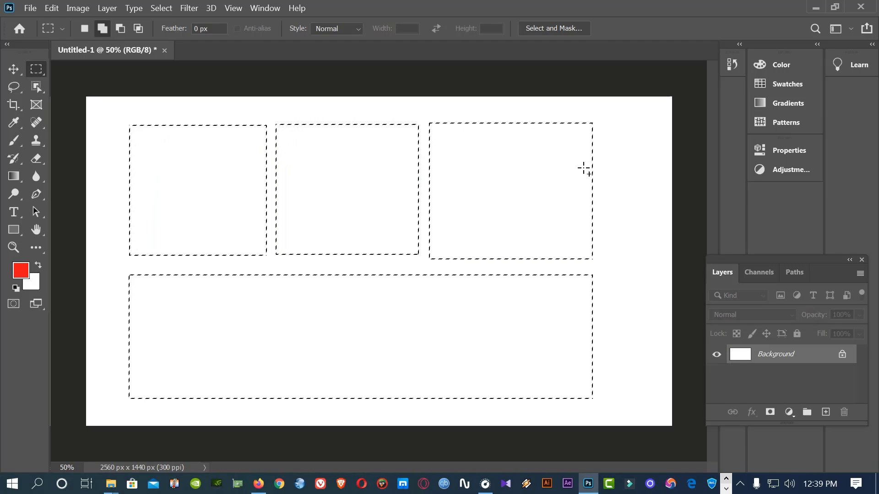
{"action": "right_click", "coordinate": [597, 187]}
{"action": "left_click", "coordinate": [612, 156]}
{"action": "right_click", "coordinate": [616, 193]}
{"action": "left_click", "coordinate": [644, 201]}
Fill a top-left rectangle red on a new layer, then add Layer 2 and select a rectangle beside it
{"action": "left_click", "coordinate": [825, 413]}
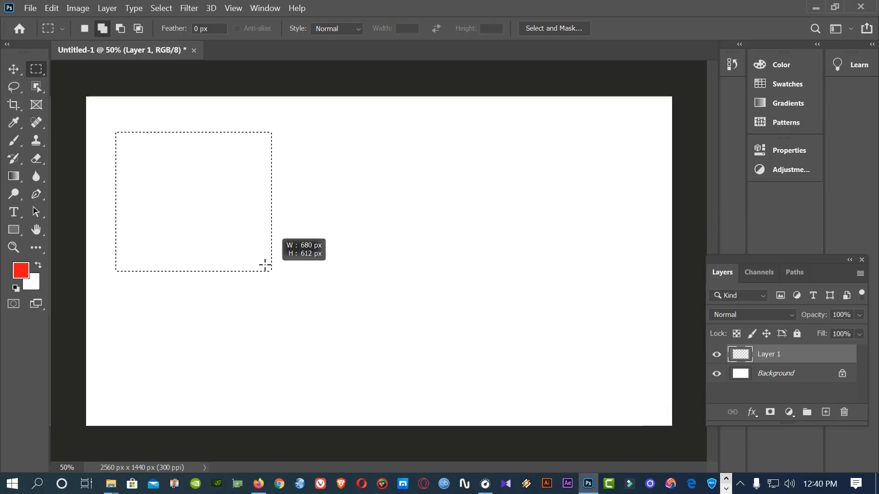
{"action": "left_click_drag", "start_coordinate": [265, 265], "coordinate": [265, 266]}
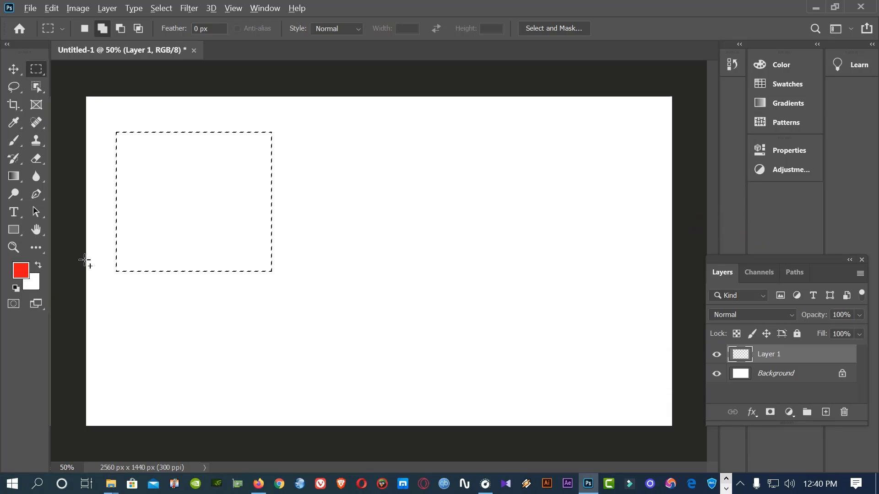
{"action": "key", "text": "alt+BackSpace"}
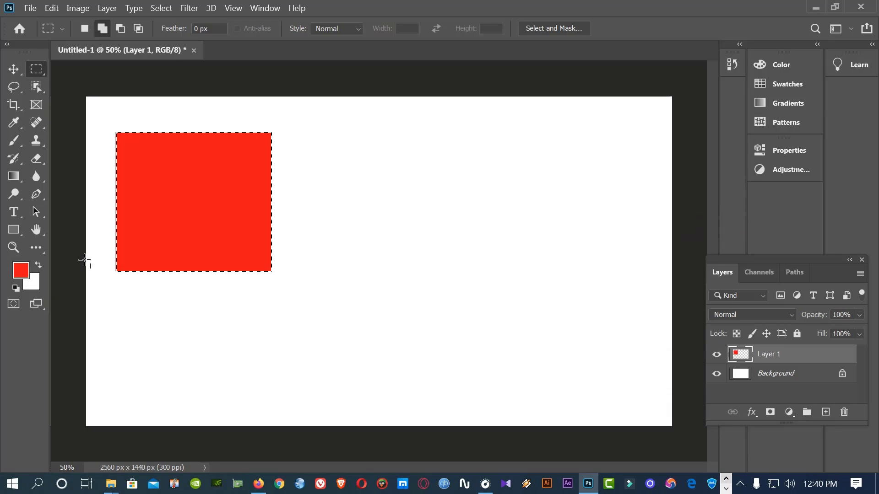
{"action": "left_click", "coordinate": [825, 413]}
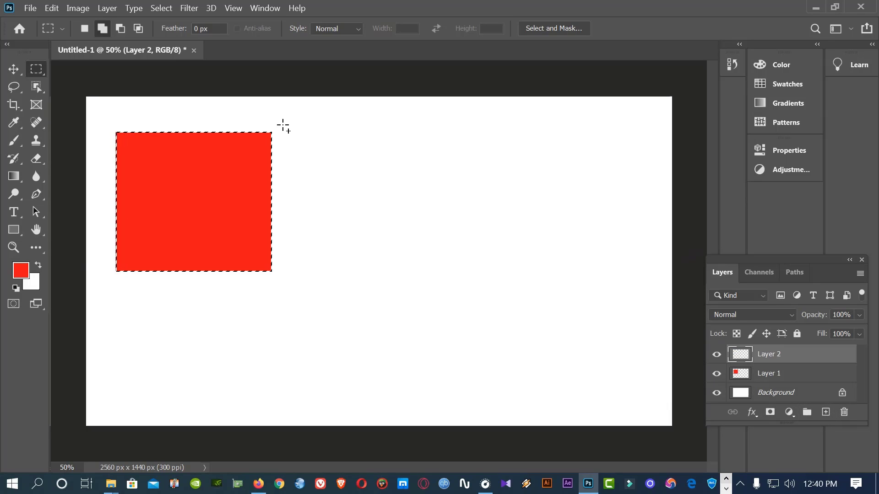
{"action": "left_click_drag", "start_coordinate": [287, 131], "coordinate": [451, 276]}
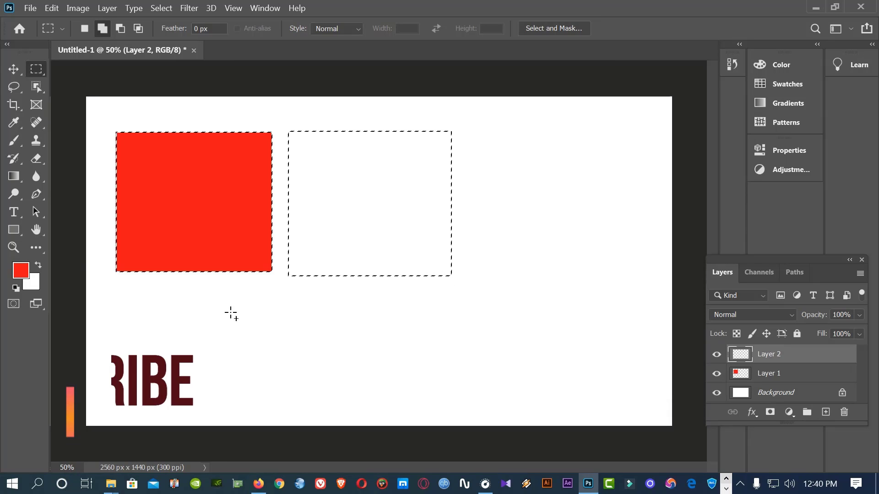
Set the foreground colour to blue-violet #4713f0 (hue 254)
{"action": "left_click", "coordinate": [20, 271]}
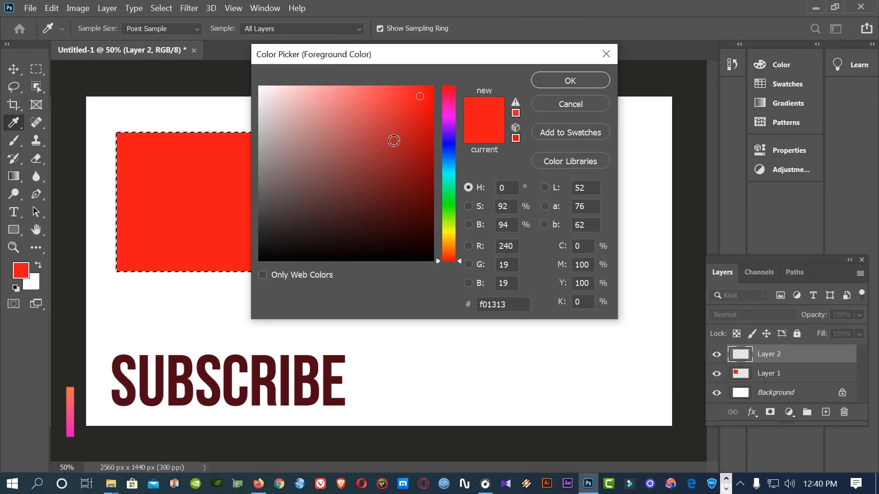
{"action": "left_click", "coordinate": [448, 137]}
{"action": "left_click", "coordinate": [553, 74]}
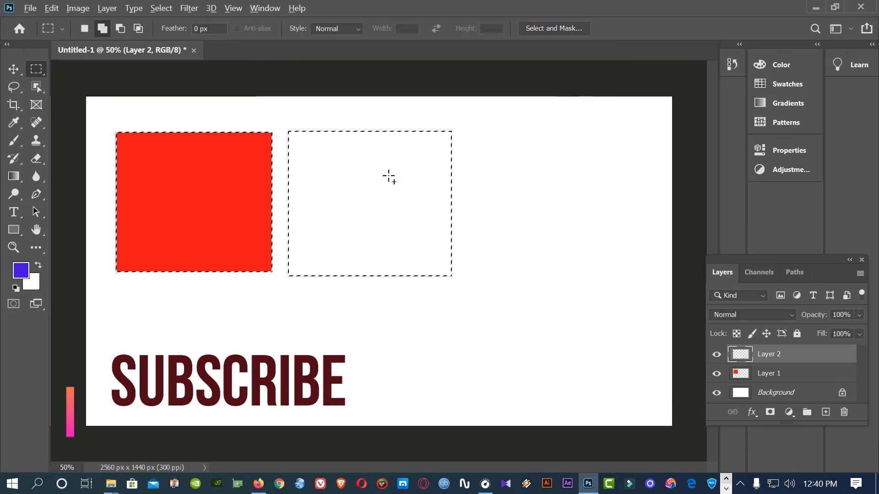
Fill the rectangle beside the red one blue-violet, then add Layer 3 and select a rectangle to its right
{"action": "right_click", "coordinate": [521, 119]}
{"action": "left_click", "coordinate": [531, 124]}
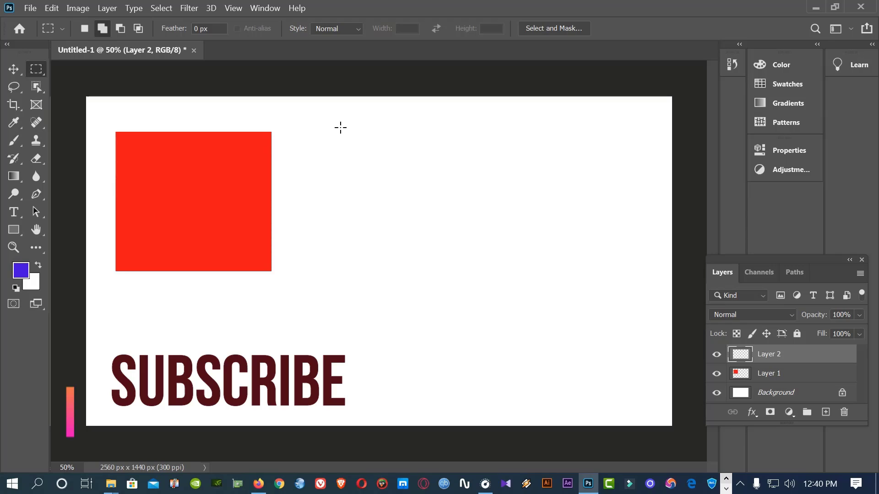
{"action": "left_click_drag", "start_coordinate": [447, 267], "coordinate": [457, 269]}
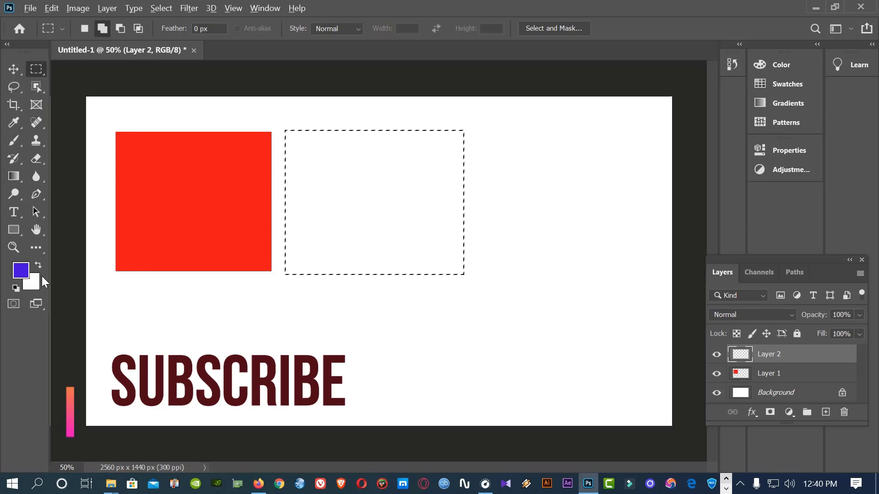
{"action": "key", "text": "alt+BackSpace"}
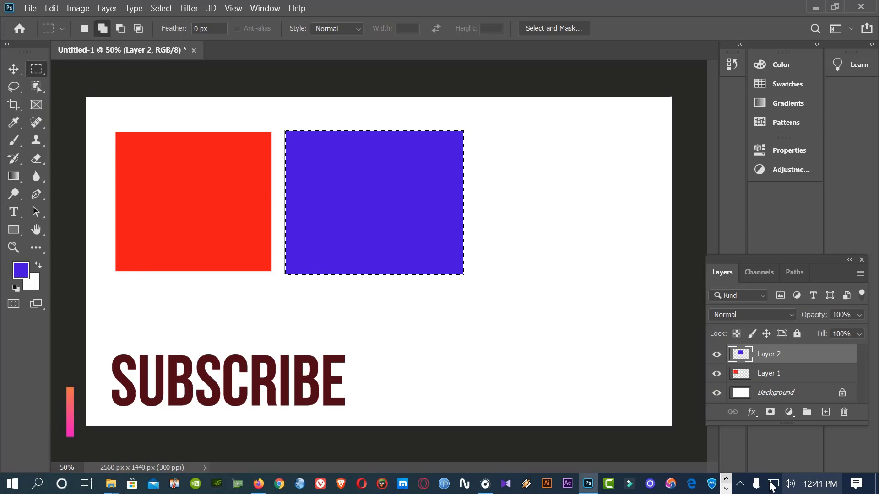
{"action": "left_click", "coordinate": [825, 412]}
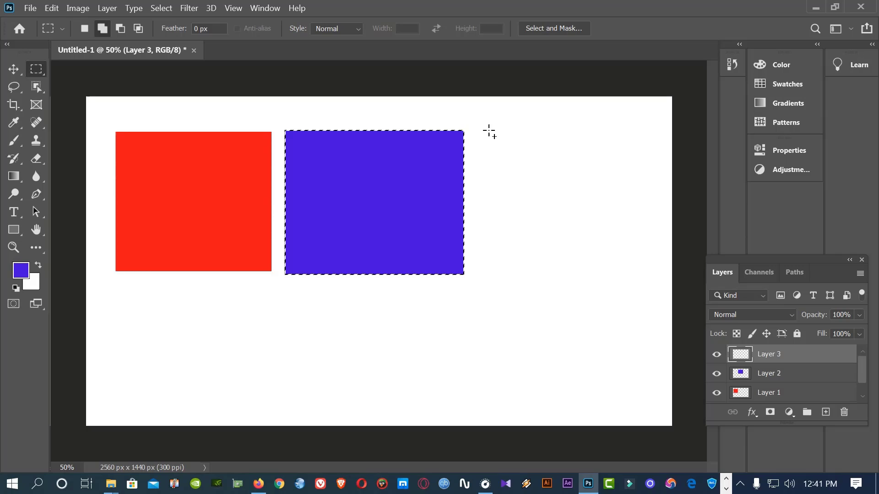
{"action": "left_click_drag", "start_coordinate": [471, 125], "coordinate": [642, 266]}
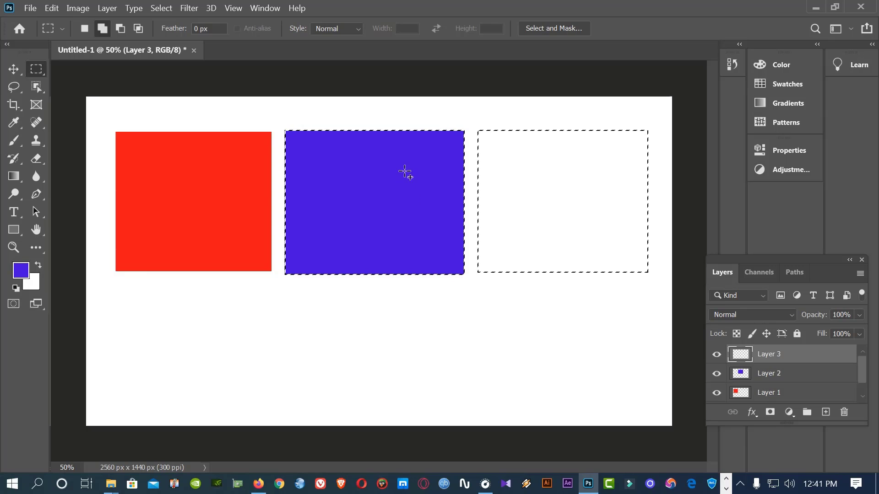
Deselect and redraw the marquee to the right of the blue rectangle
{"action": "right_click", "coordinate": [468, 116]}
{"action": "left_click", "coordinate": [479, 122]}
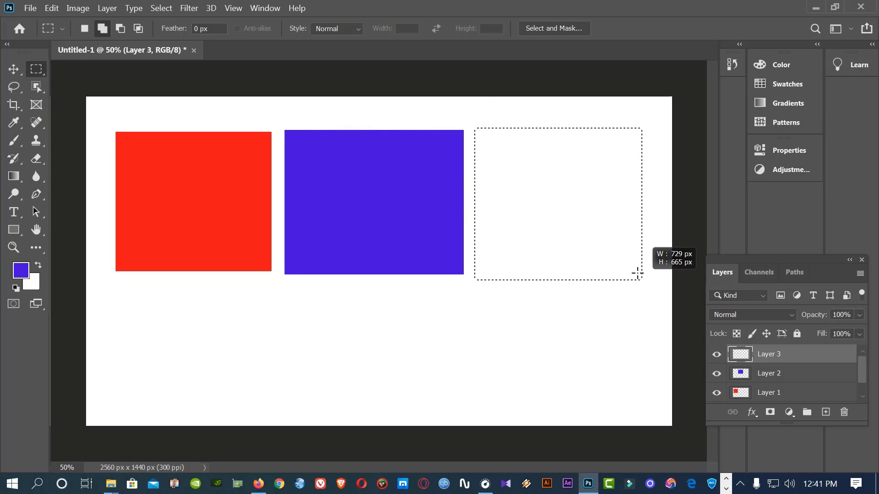
{"action": "left_click_drag", "start_coordinate": [637, 274], "coordinate": [648, 268]}
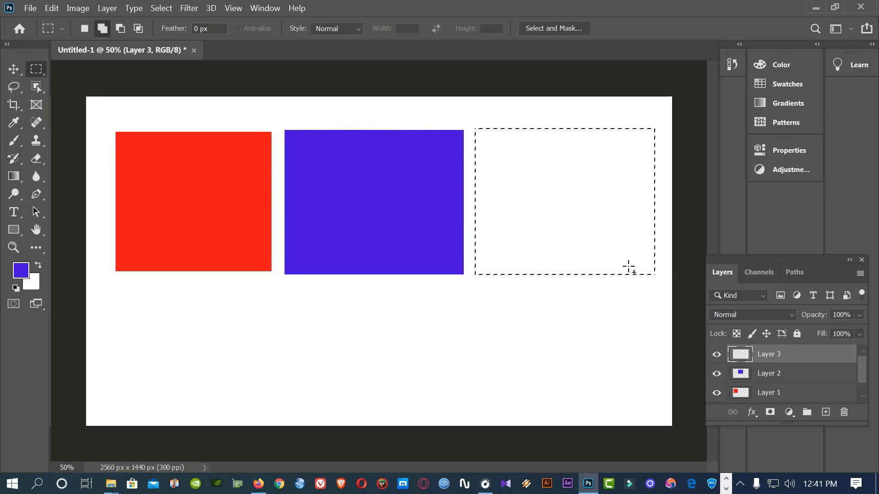
Fill the rectangle with green #22f013 and clear the selection
{"action": "left_click", "coordinate": [20, 271]}
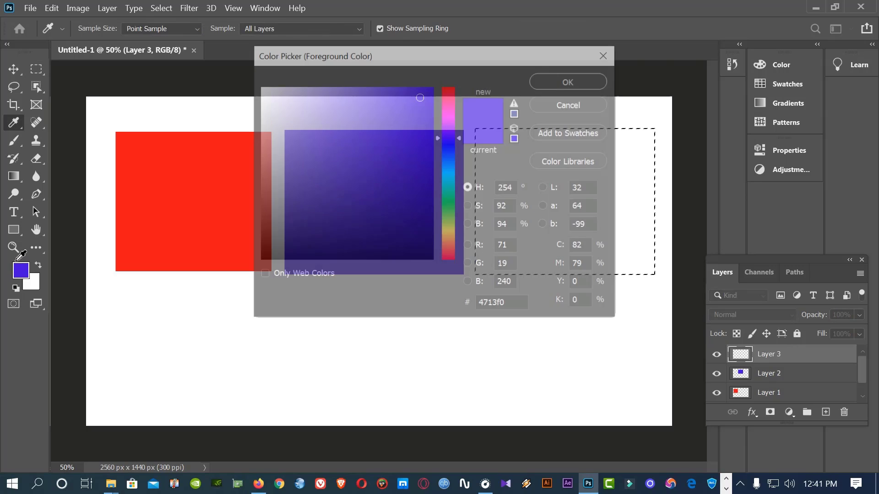
{"action": "left_click", "coordinate": [451, 204]}
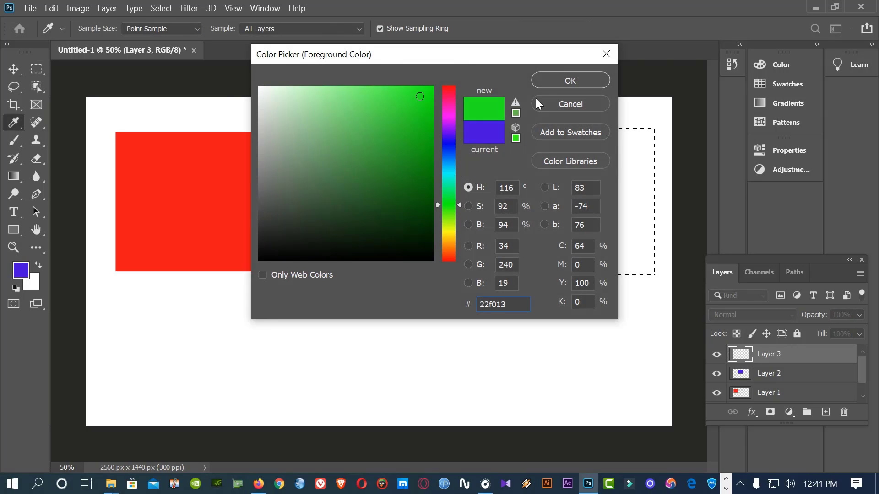
{"action": "left_click", "coordinate": [549, 81]}
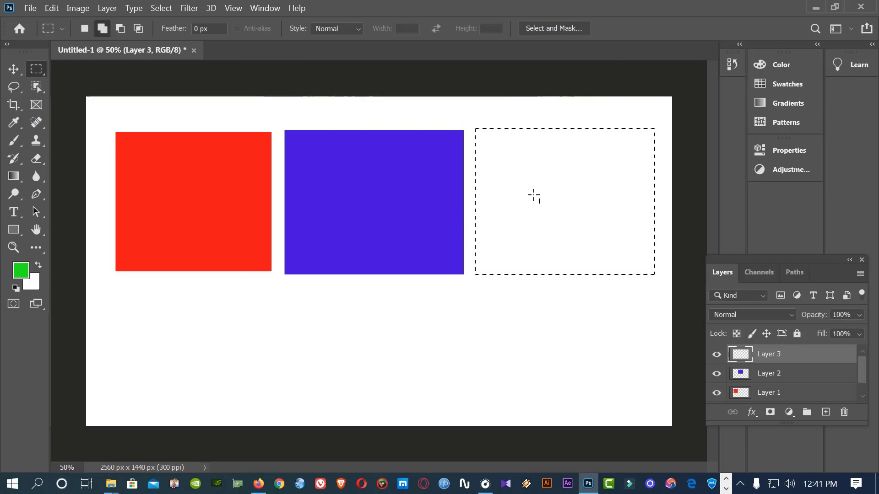
{"action": "key", "text": "alt+BackSpace"}
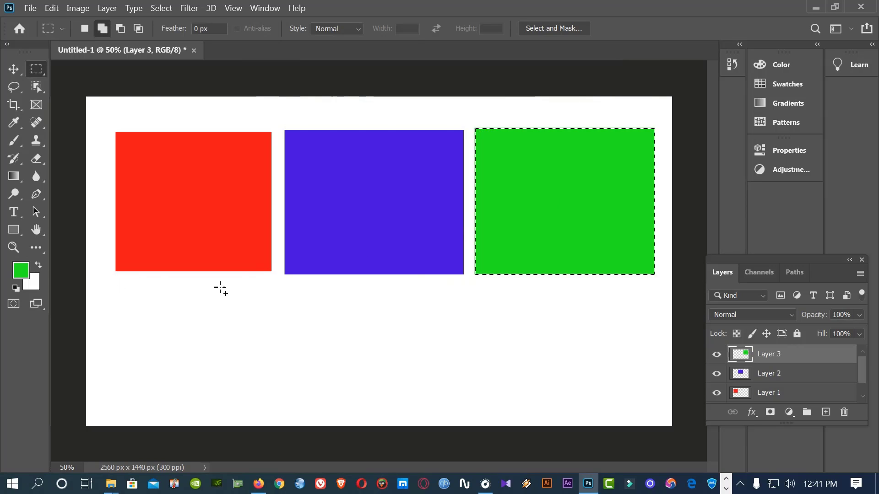
{"action": "right_click", "coordinate": [232, 296]}
{"action": "left_click", "coordinate": [275, 48]}
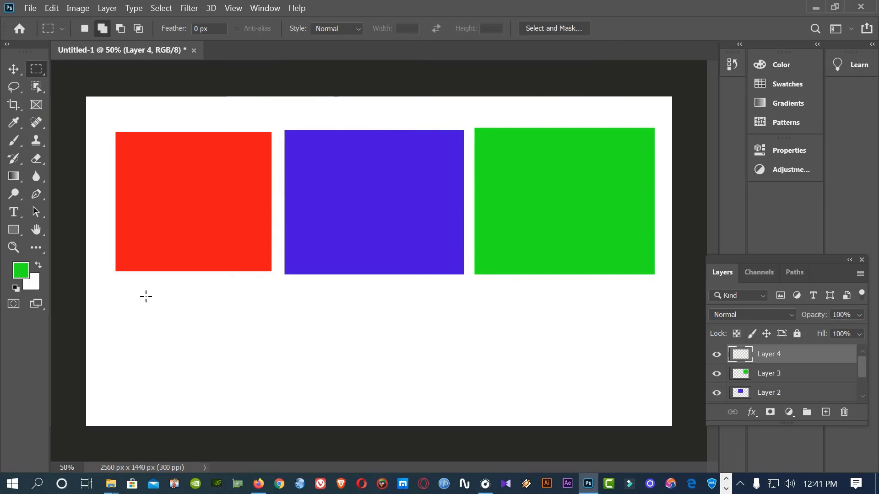
Fill a wide band beneath the red, blue and green rectangles with orange #f0b413 on Layer 4
{"action": "left_click_drag", "start_coordinate": [116, 293], "coordinate": [646, 411]}
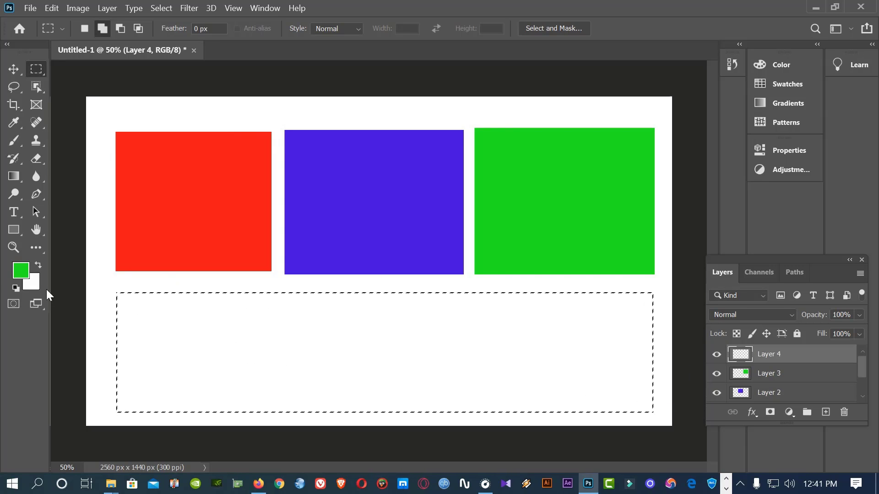
{"action": "left_click", "coordinate": [20, 271]}
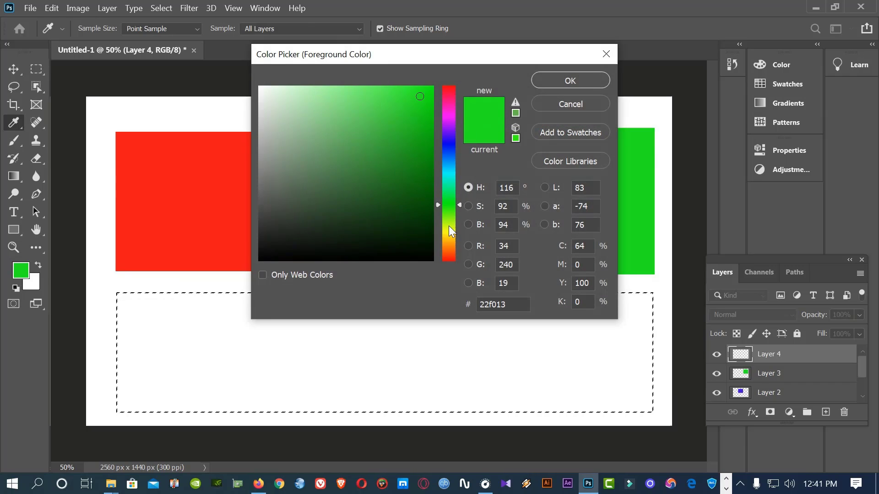
{"action": "left_click", "coordinate": [449, 240]}
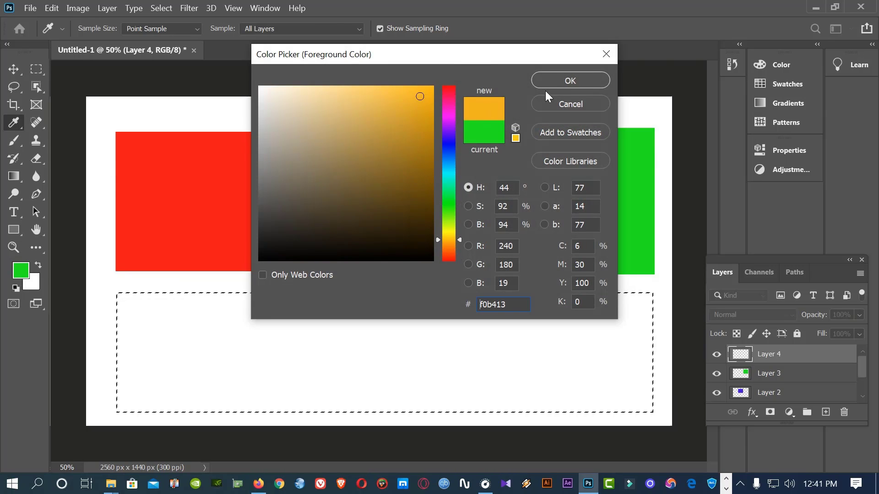
{"action": "left_click", "coordinate": [555, 82]}
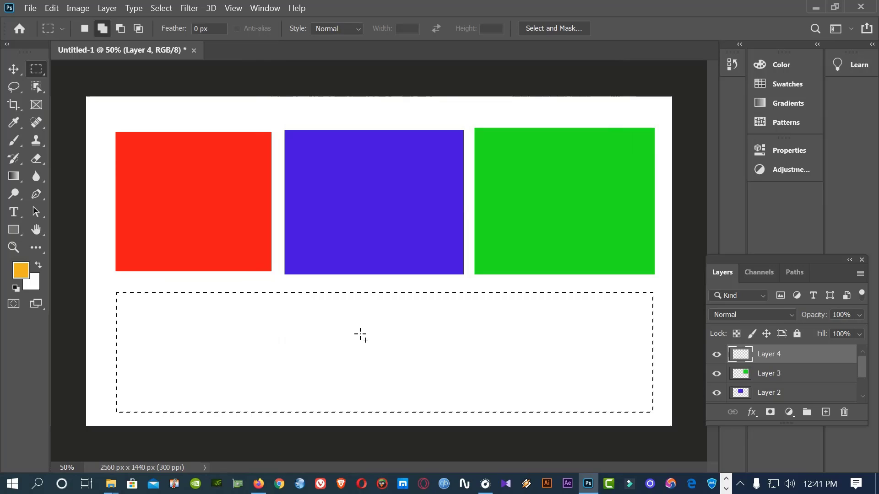
{"action": "key", "text": "alt+BackSpace"}
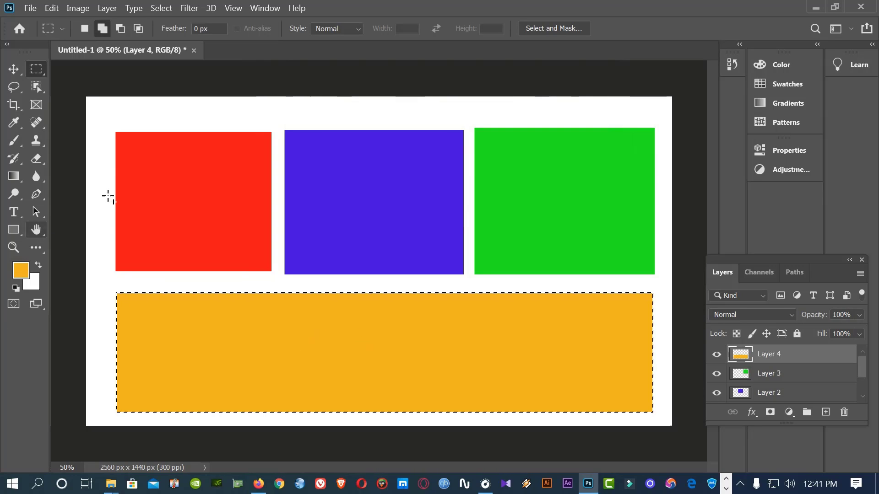
With the Move tool, deselect all layers, check the layers under the shapes, then select the red square's Layer 1
{"action": "left_click", "coordinate": [13, 69]}
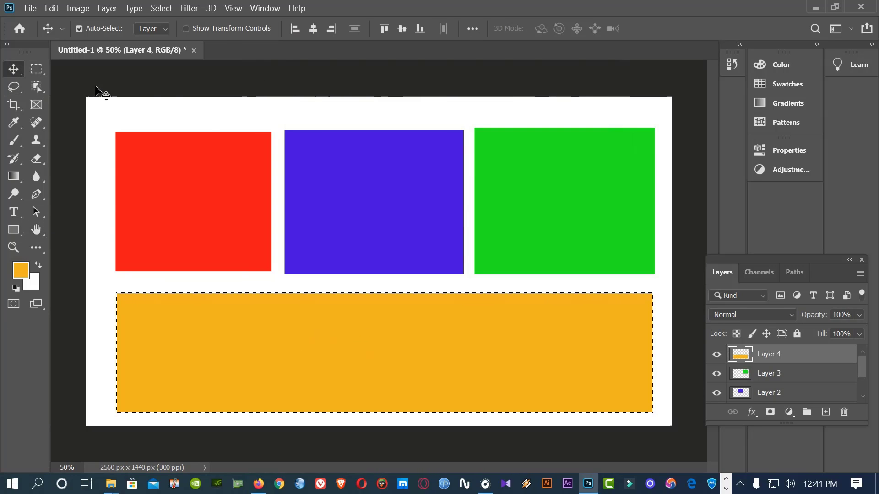
{"action": "left_click", "coordinate": [235, 108]}
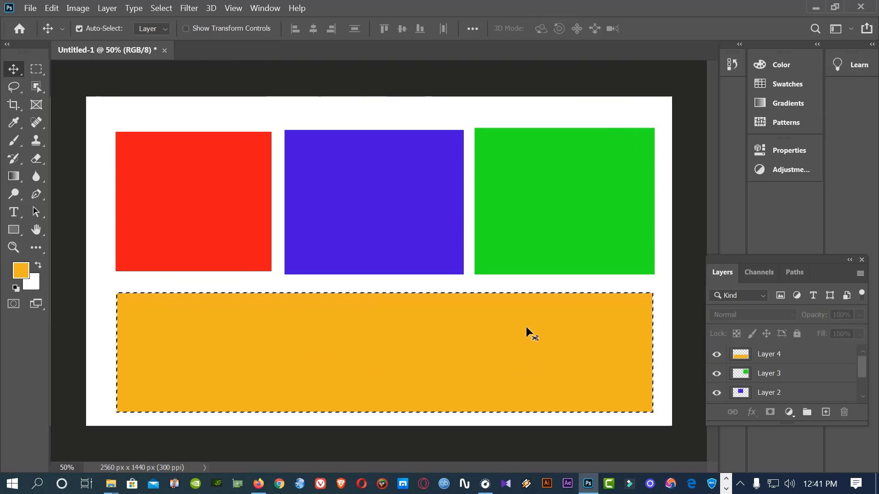
{"action": "right_click", "coordinate": [658, 224]}
{"action": "left_click", "coordinate": [647, 102]}
{"action": "right_click", "coordinate": [647, 102]}
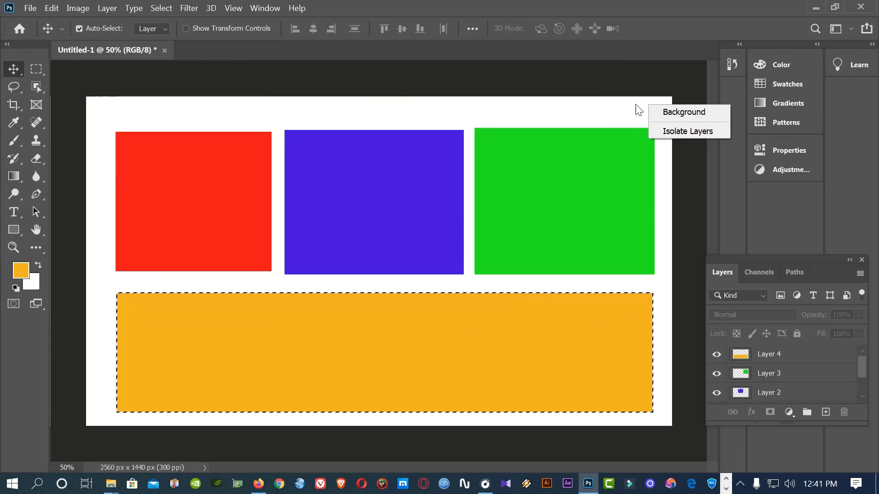
{"action": "left_click", "coordinate": [600, 104]}
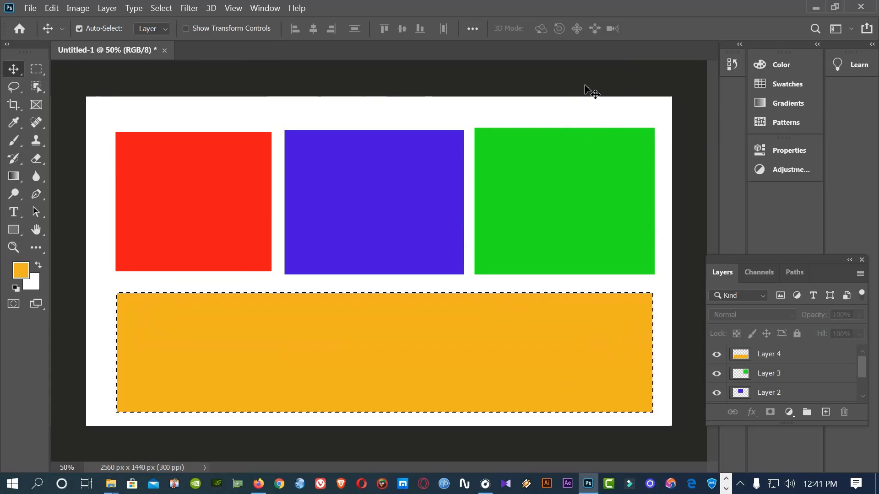
{"action": "right_click", "coordinate": [661, 277]}
{"action": "left_click", "coordinate": [658, 216]}
{"action": "left_click", "coordinate": [119, 186]}
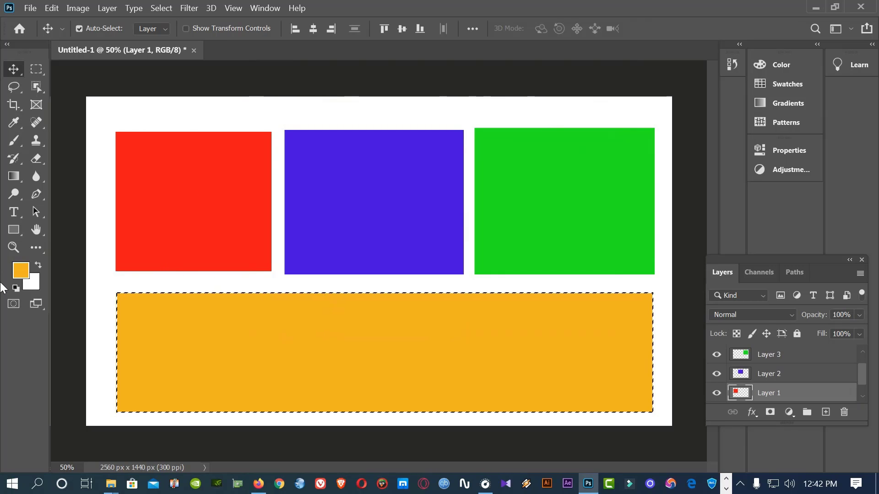
Check the spacing between the shapes and the gap above the orange bar with the Move tool
{"action": "left_click", "coordinate": [35, 285]}
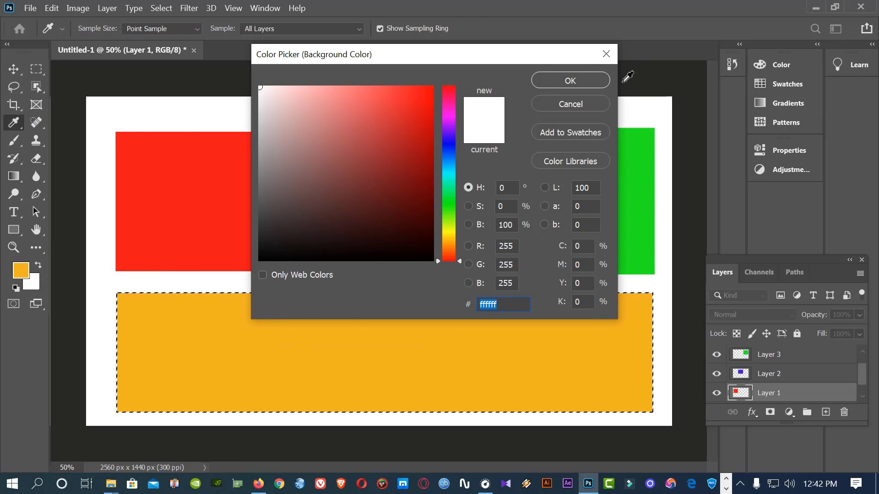
{"action": "key", "text": "Escape"}
{"action": "key", "text": "v"}
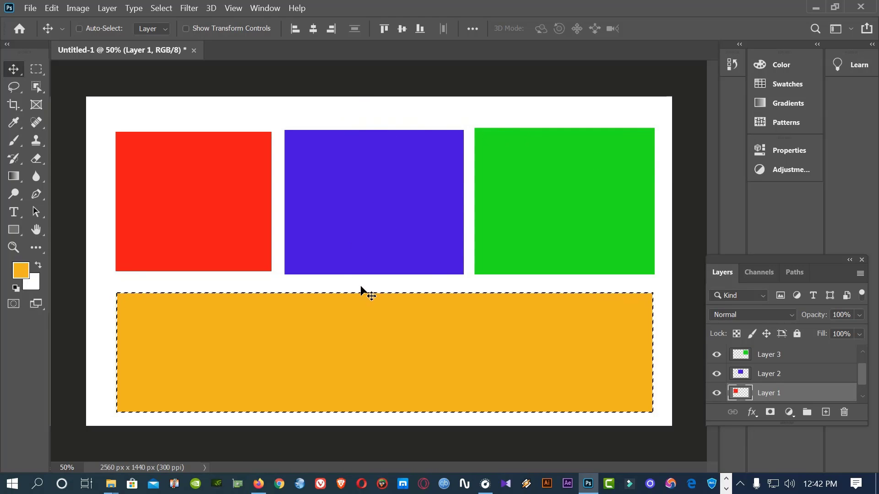
{"action": "key", "text": "ctrl"}
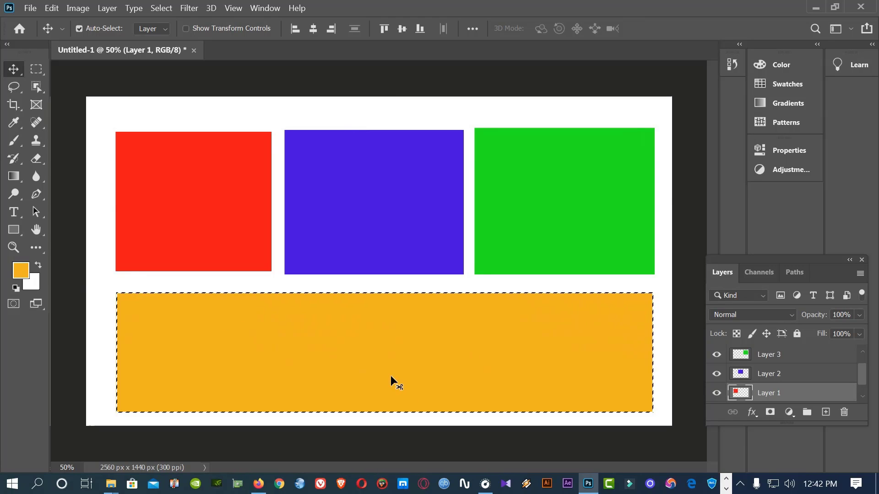
{"action": "key", "text": "ctrl"}
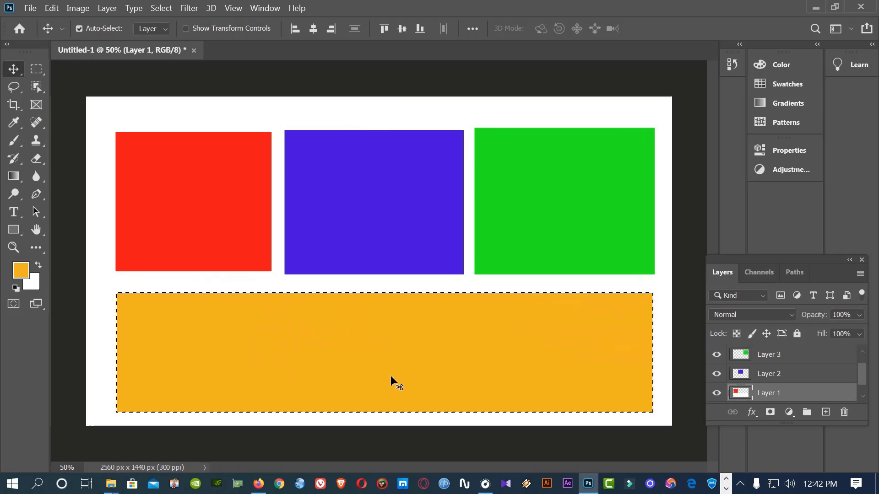
{"action": "key", "text": "ctrl"}
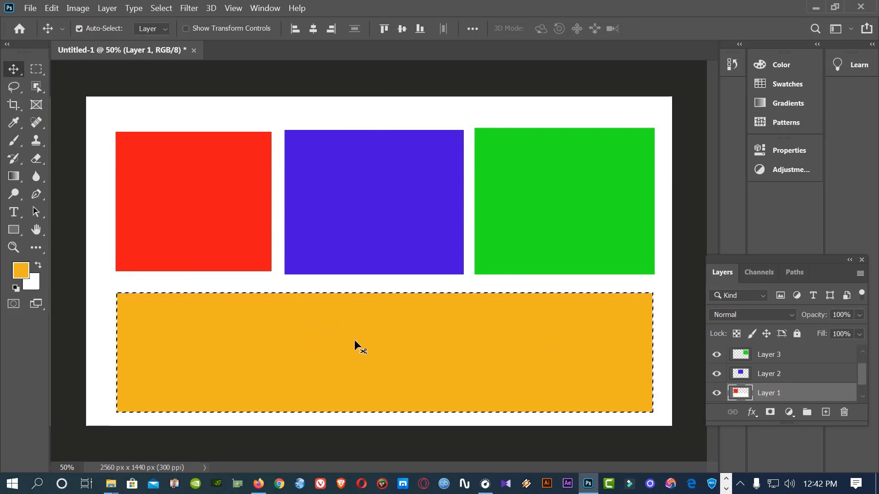
Copy the orange selection to a new Layer 4 and fill it with white, then orange
{"action": "key", "text": "ctrl+j"}
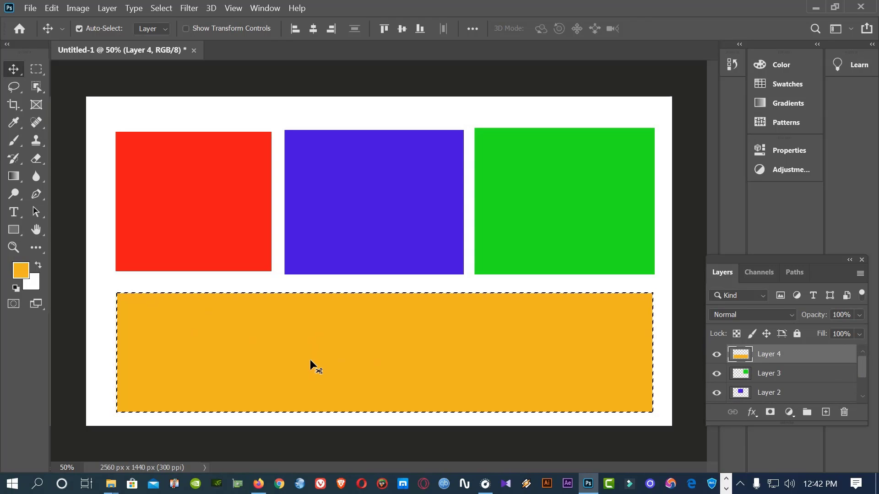
{"action": "key", "text": "ctrl+BackSpace"}
{"action": "key", "text": "ctrl+BackSpace"}
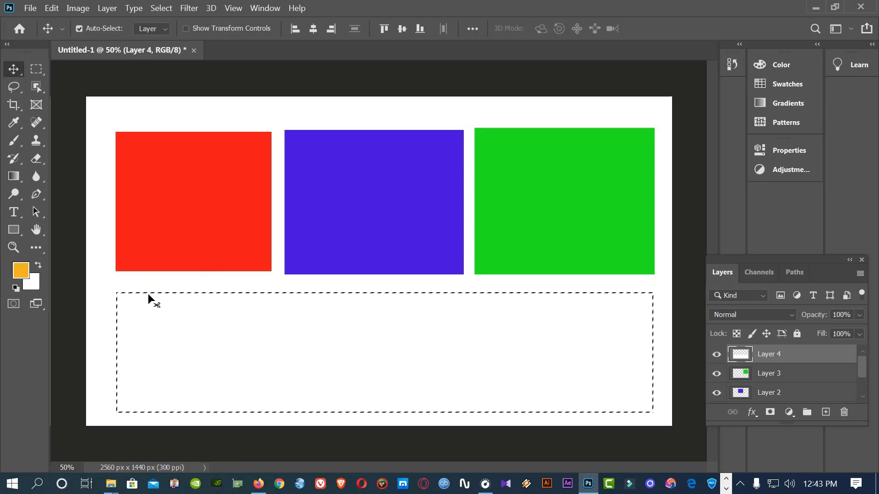
{"action": "key", "text": "alt+BackSpace"}
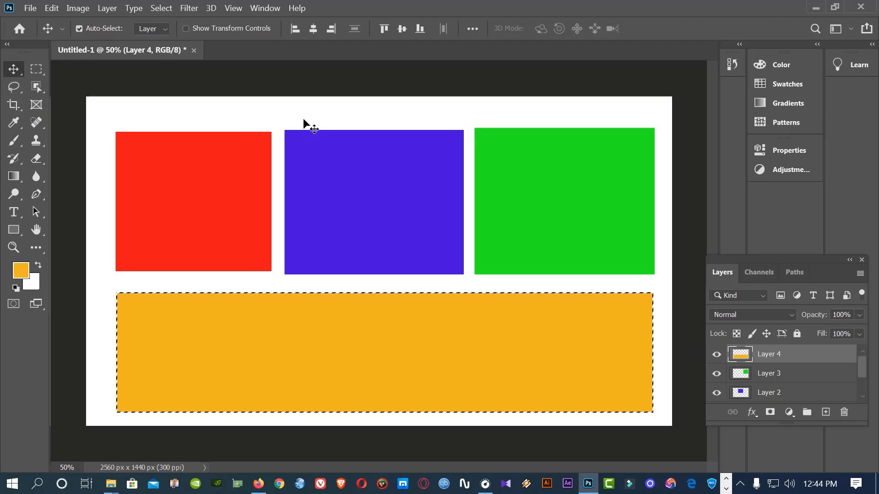
Drag the blue, green and red rectangles down until they sit on the orange bar
{"action": "left_click", "coordinate": [314, 102]}
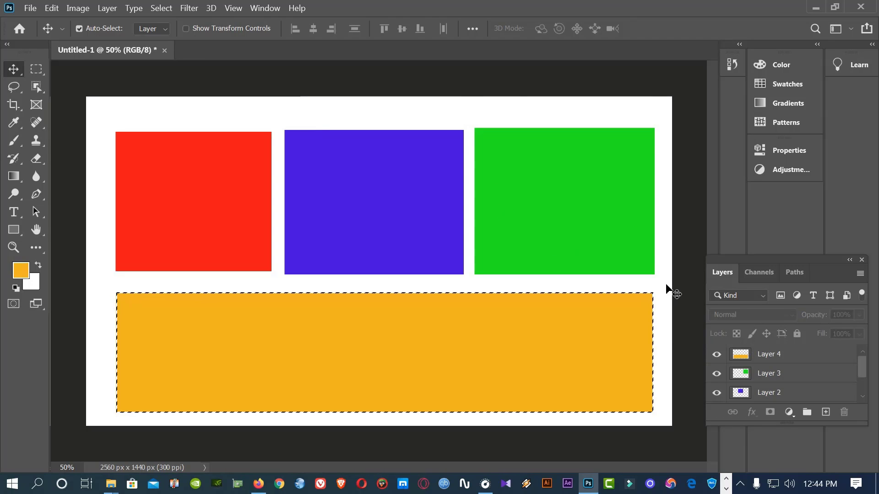
{"action": "left_click", "coordinate": [521, 194]}
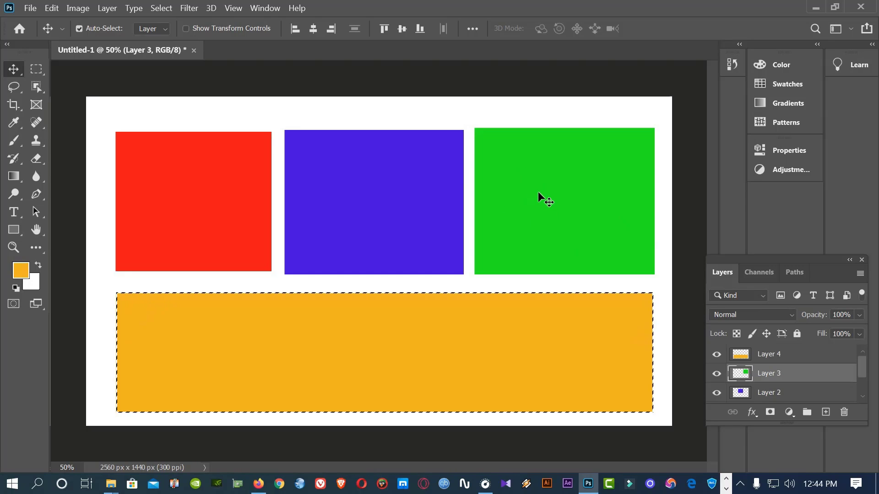
{"action": "left_click_drag", "start_coordinate": [452, 215], "coordinate": [456, 275]}
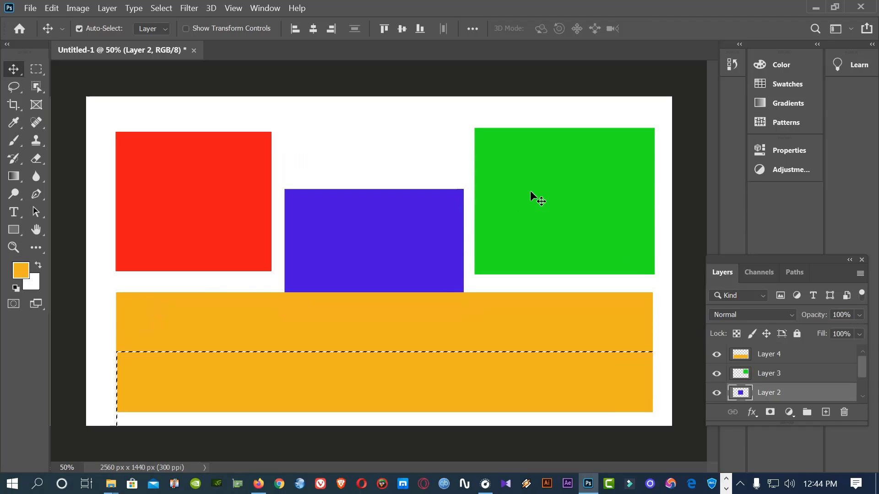
{"action": "left_click_drag", "start_coordinate": [530, 190], "coordinate": [469, 254]}
{"action": "left_click_drag", "start_coordinate": [215, 196], "coordinate": [294, 275]}
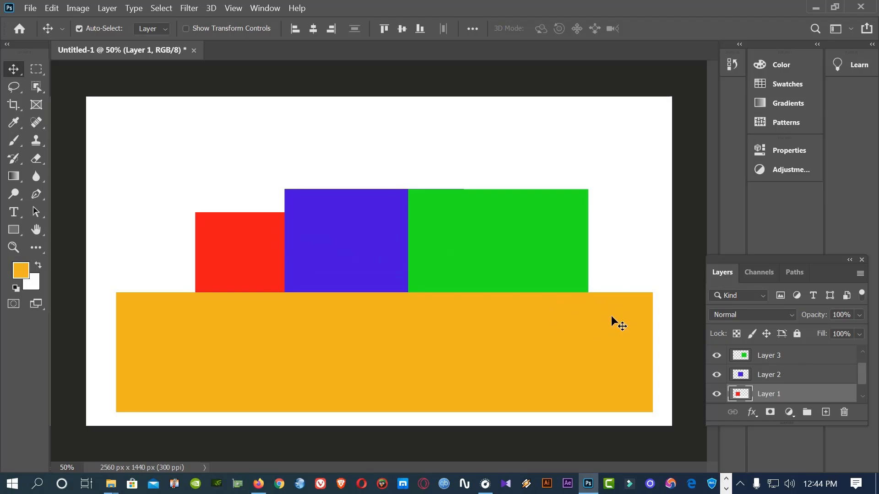
Raise the green rectangle's Layer 3 above the orange bar and lower the green rectangle onto it
{"action": "left_click", "coordinate": [760, 361]}
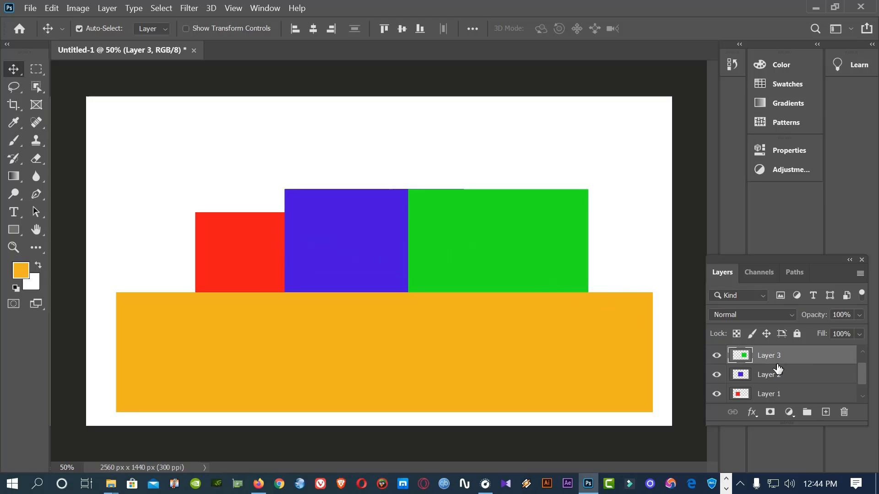
{"action": "scroll", "coordinate": [861, 371], "scroll_direction": "up", "scroll_amount": 1}
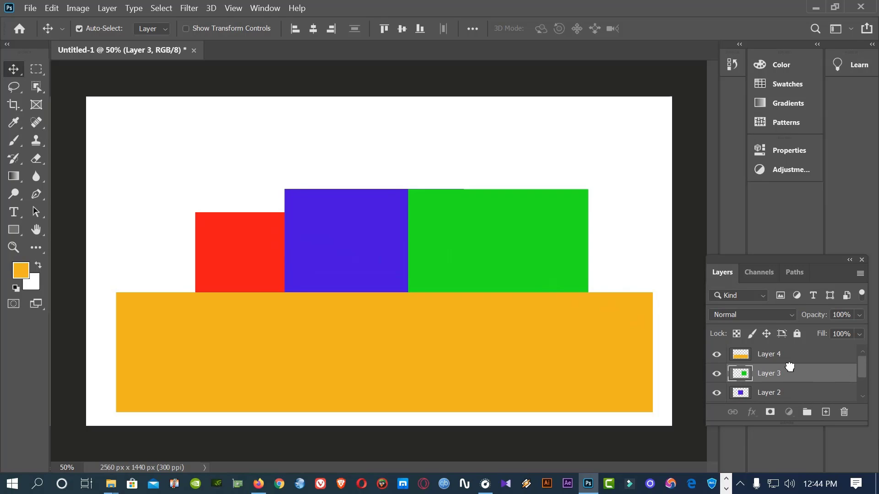
{"action": "left_click_drag", "start_coordinate": [789, 366], "coordinate": [789, 347]}
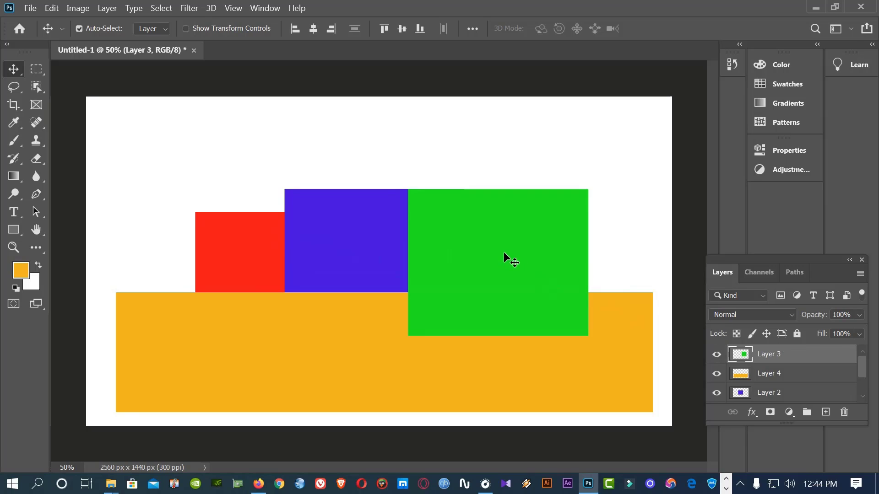
{"action": "left_click_drag", "start_coordinate": [503, 252], "coordinate": [454, 303]}
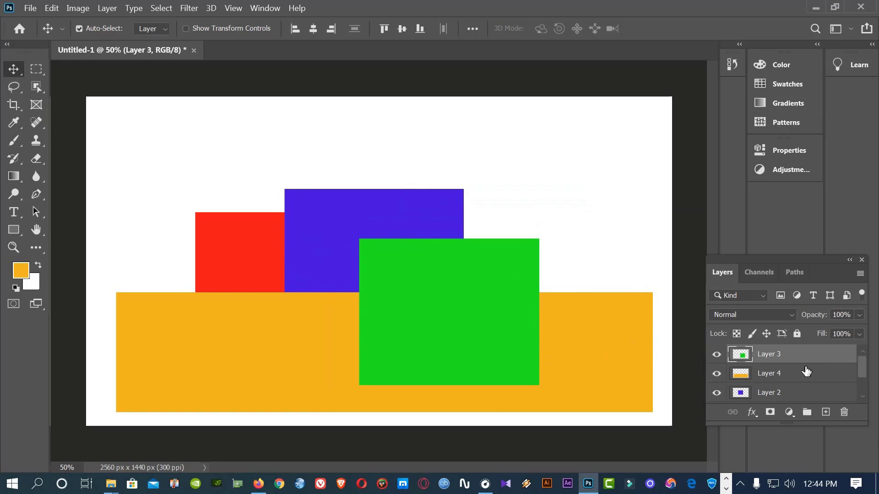
Bring the red rectangle's Layer 1 to the top of the stack and shift it right over the green
{"action": "left_click_drag", "start_coordinate": [859, 370], "coordinate": [862, 386]}
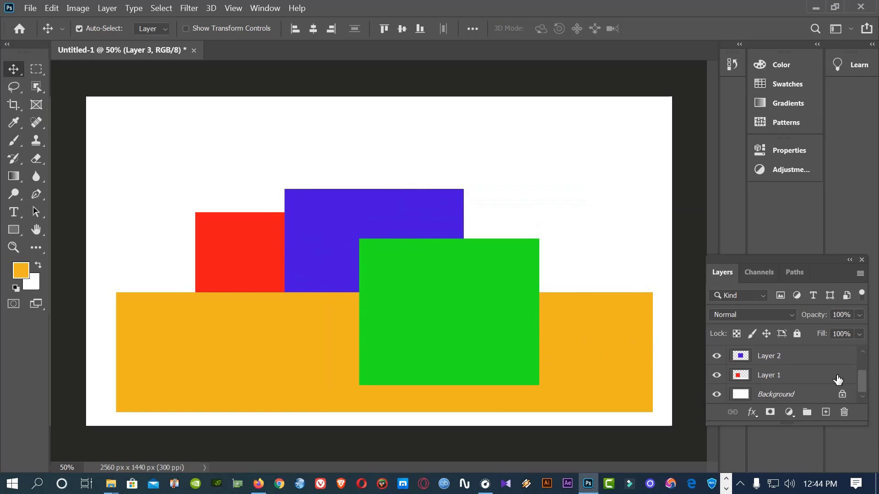
{"action": "left_click", "coordinate": [767, 377]}
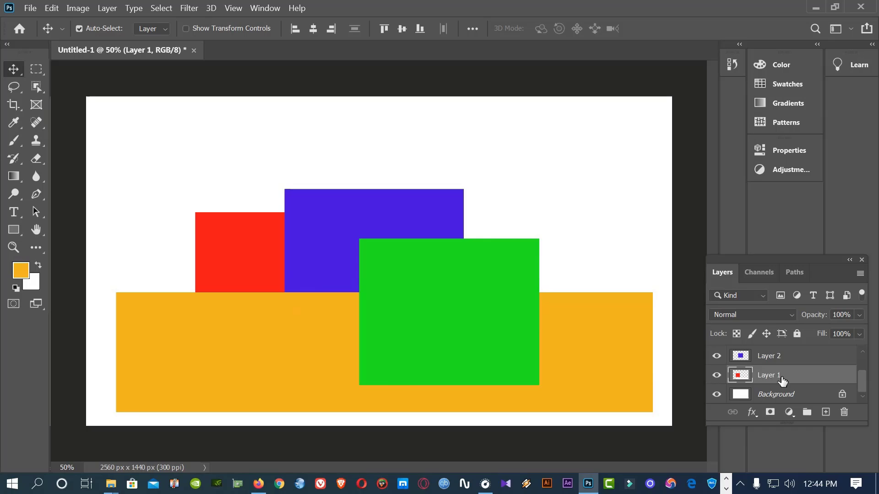
{"action": "scroll", "coordinate": [780, 348], "scroll_direction": "up", "scroll_amount": 2}
{"action": "left_click_drag", "start_coordinate": [784, 334], "coordinate": [788, 363]}
{"action": "left_click_drag", "start_coordinate": [266, 280], "coordinate": [293, 333]}
{"action": "left_click_drag", "start_coordinate": [798, 374], "coordinate": [800, 353]}
{"action": "left_click_drag", "start_coordinate": [311, 314], "coordinate": [344, 320]}
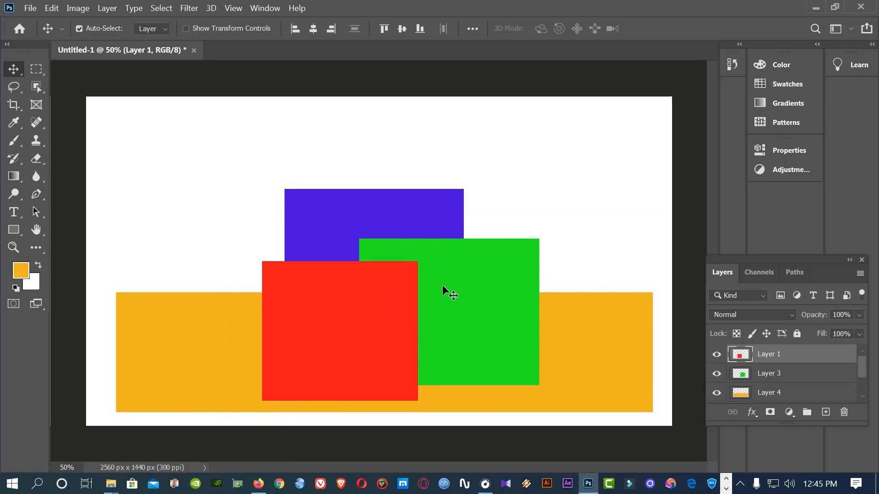
{"action": "left_click", "coordinate": [263, 146]}
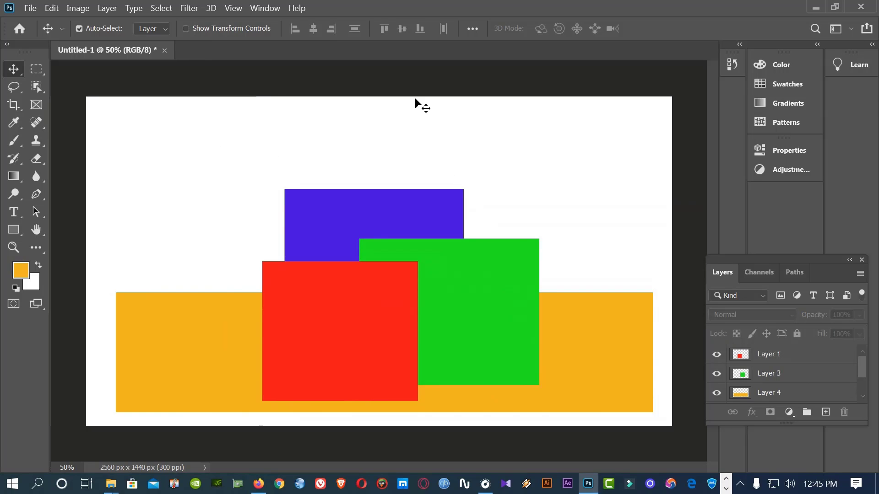
{"action": "left_click", "coordinate": [771, 355]}
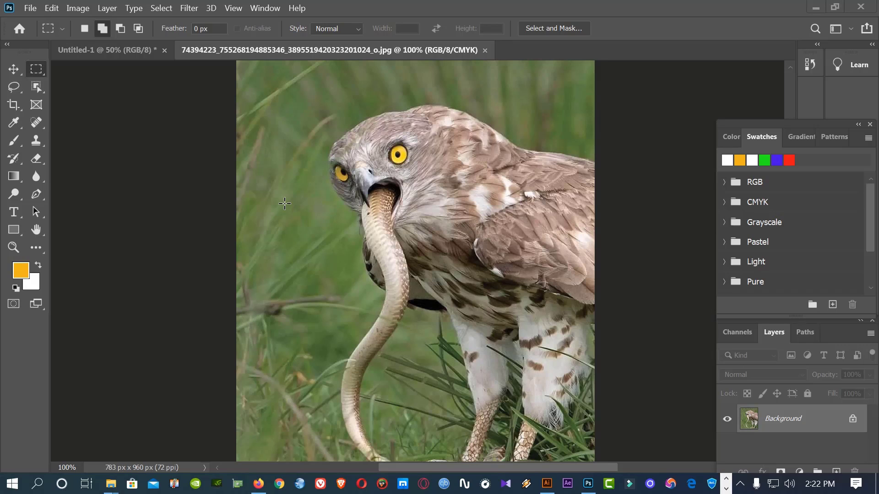
Switch to the Elliptical Marquee and draw a circle of about 237 px over the grass above the hawk's head
{"action": "right_click", "coordinate": [35, 68]}
{"action": "left_click", "coordinate": [103, 81]}
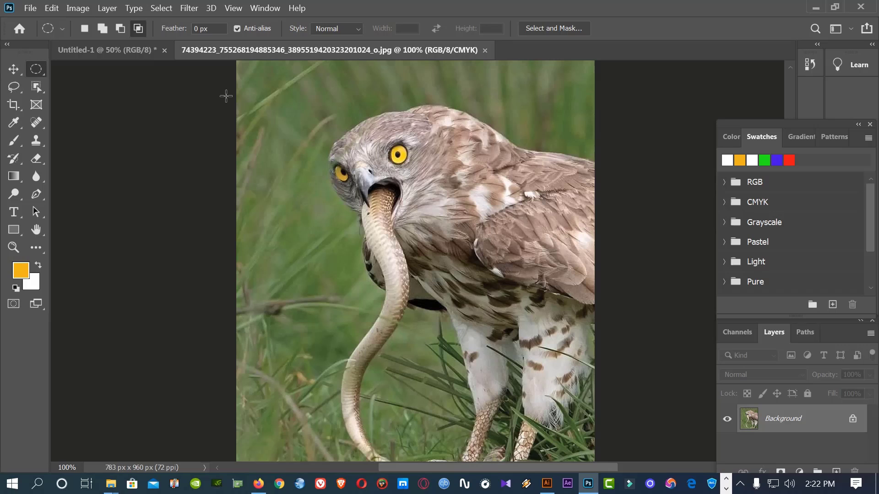
{"action": "left_click_drag", "start_coordinate": [299, 96], "coordinate": [498, 262]}
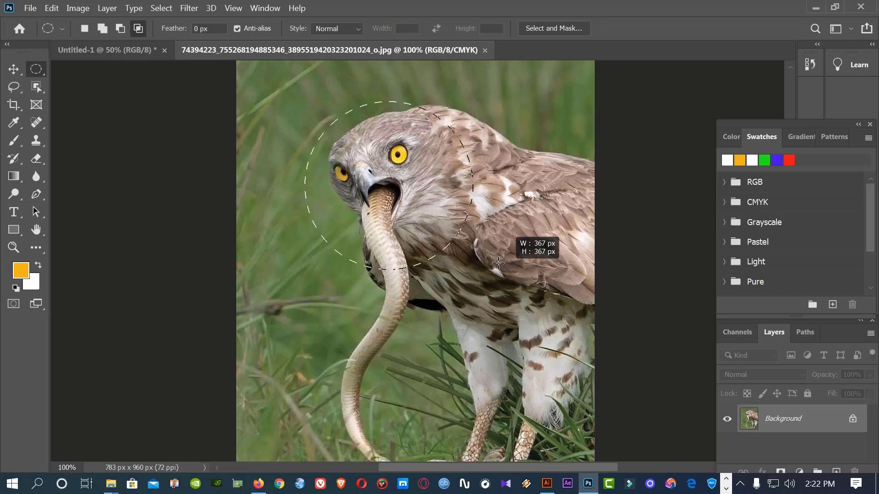
{"action": "left_click_drag", "start_coordinate": [498, 262], "coordinate": [474, 169]}
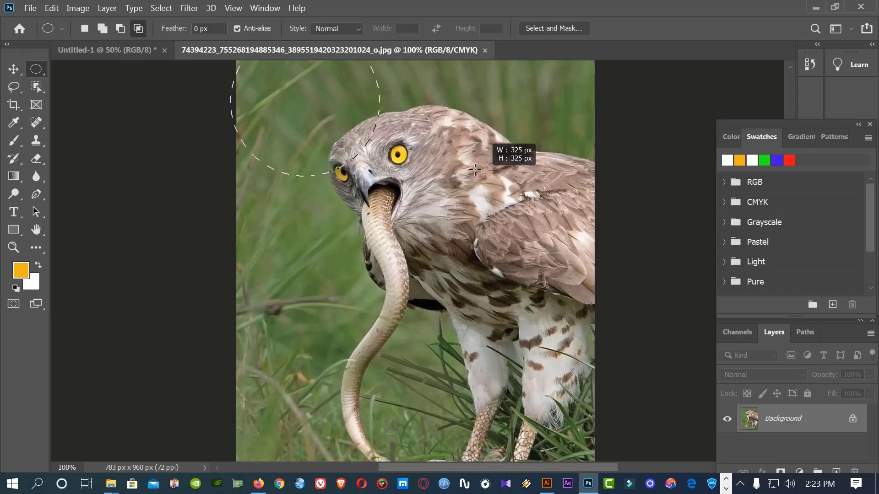
{"action": "left_click_drag", "start_coordinate": [474, 169], "coordinate": [451, 151]}
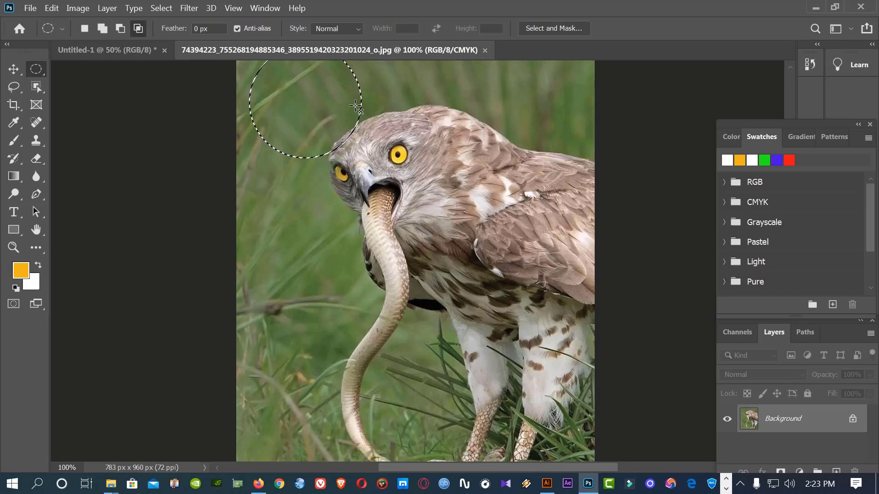
Draw a circular selection from its centre over the hawk's head
{"action": "key", "text": "alt+shift+space"}
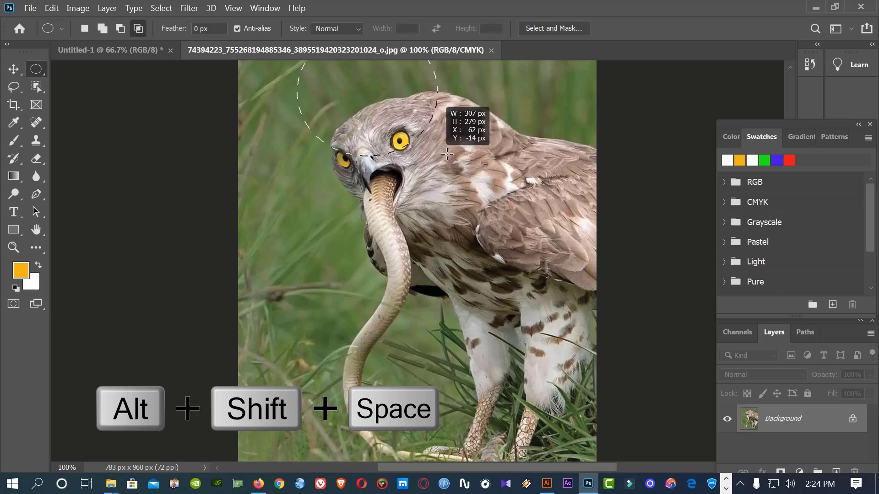
{"action": "mouse_move", "coordinate": [435, 115]}
{"action": "left_mouse_down"}
{"action": "mouse_move", "coordinate": [357, 194]}
{"action": "mouse_move", "coordinate": [428, 236]}
{"action": "mouse_move", "coordinate": [403, 188]}
{"action": "mouse_move", "coordinate": [373, 231]}
{"action": "mouse_move", "coordinate": [449, 229]}
{"action": "mouse_move", "coordinate": [439, 233]}
{"action": "mouse_move", "coordinate": [407, 178]}
{"action": "mouse_move", "coordinate": [373, 212]}
{"action": "mouse_move", "coordinate": [449, 249]}
{"action": "mouse_move", "coordinate": [410, 174]}
{"action": "mouse_move", "coordinate": [373, 189]}
{"action": "mouse_move", "coordinate": [409, 241]}
{"action": "mouse_move", "coordinate": [399, 243]}
{"action": "mouse_move", "coordinate": [451, 260]}
{"action": "mouse_move", "coordinate": [407, 186]}
{"action": "mouse_move", "coordinate": [419, 206]}
{"action": "mouse_move", "coordinate": [452, 221]}
{"action": "mouse_move", "coordinate": [376, 184]}
{"action": "mouse_move", "coordinate": [388, 199]}
{"action": "left_mouse_up"}
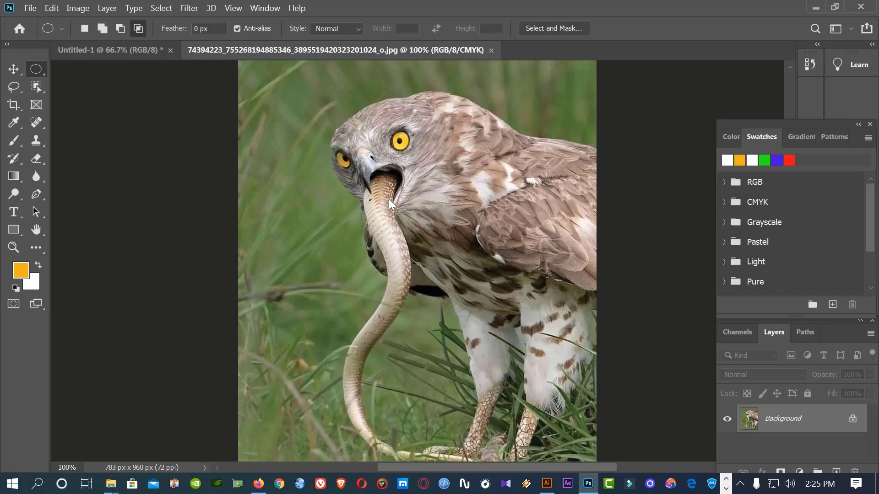
{"action": "key", "text": "alt+space"}
{"action": "key", "text": "Escape"}
Draw and clear circles beside the hawk's eye, dismissing the no-pixels-selected warning
{"action": "left_click_drag", "start_coordinate": [275, 93], "coordinate": [385, 184]}
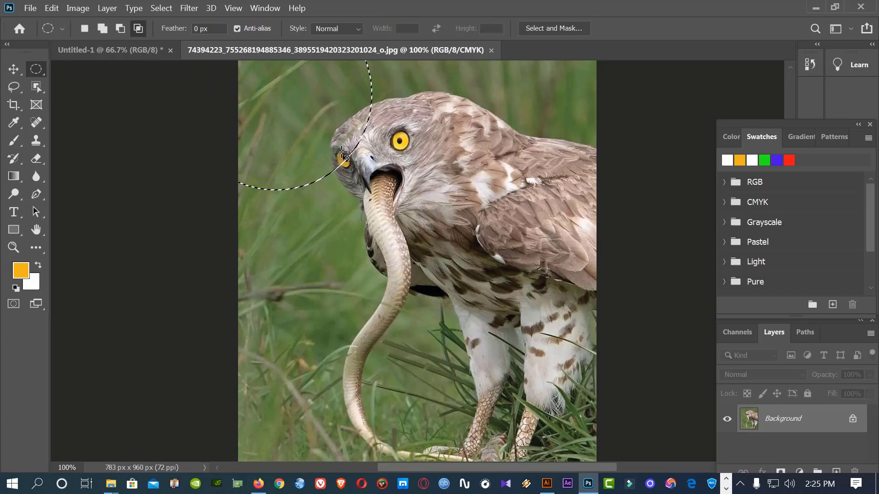
{"action": "key", "text": "alt+space"}
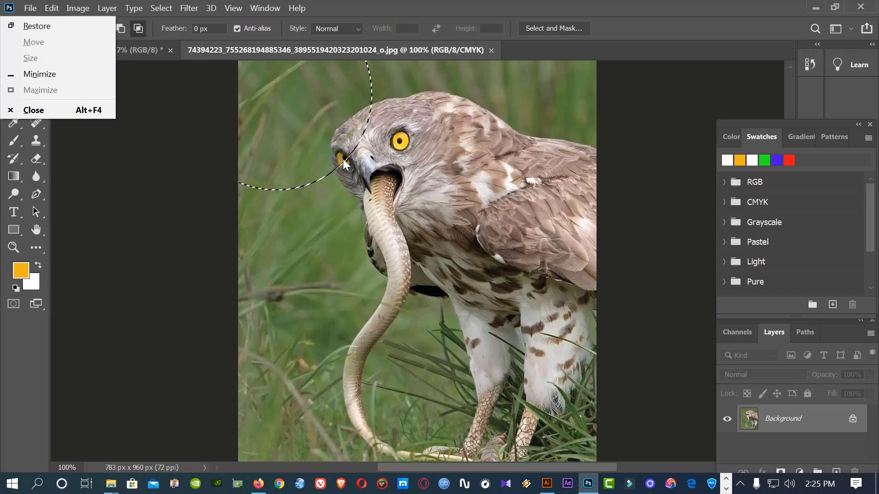
{"action": "key", "text": "Escape"}
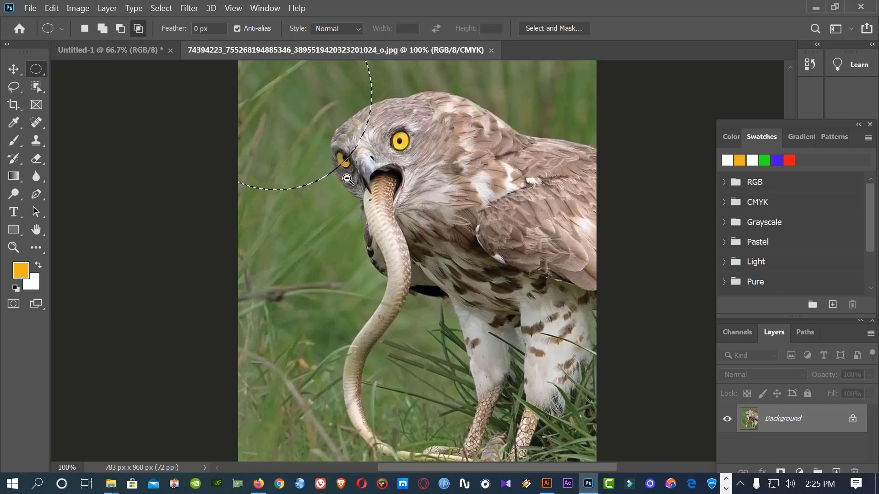
{"action": "key", "text": "alt+space"}
{"action": "key", "text": "Escape"}
{"action": "key", "text": "alt+space"}
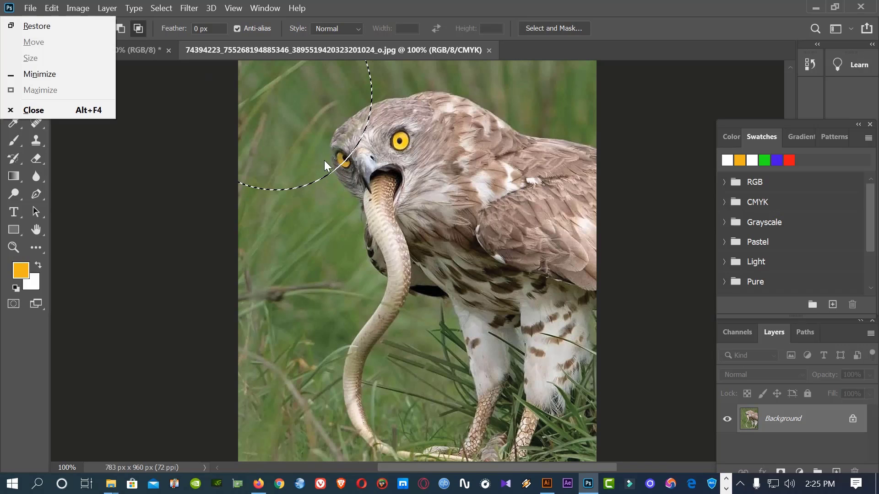
{"action": "key", "text": "Escape"}
{"action": "left_click", "coordinate": [331, 172]}
{"action": "left_click_drag", "start_coordinate": [331, 172], "coordinate": [335, 181]}
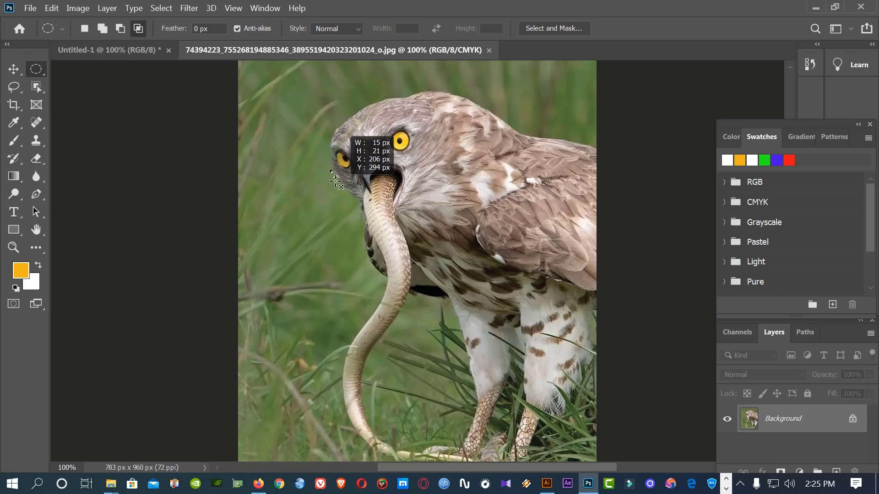
{"action": "key", "text": "ctrl+j"}
{"action": "left_click", "coordinate": [416, 194]}
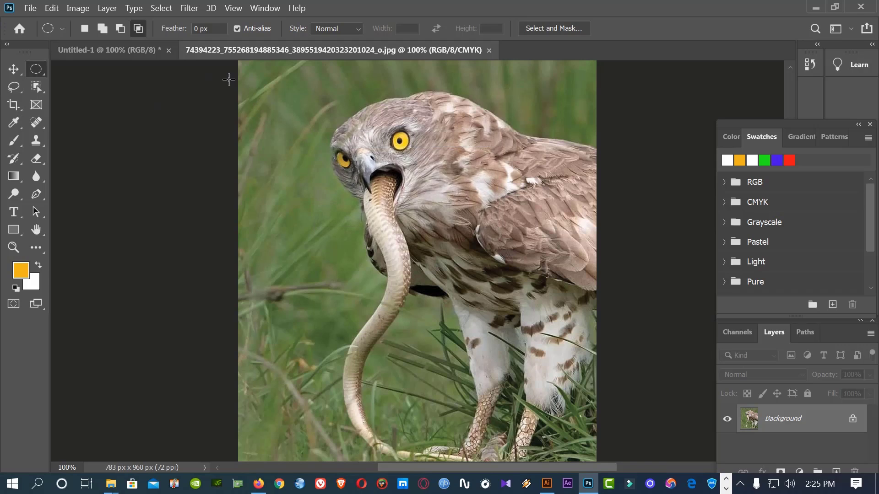
Draw another circle over the hawk's head, then remove it with right-click Deselect
{"action": "left_click_drag", "start_coordinate": [253, 87], "coordinate": [313, 158]}
{"action": "key", "text": "alt+space"}
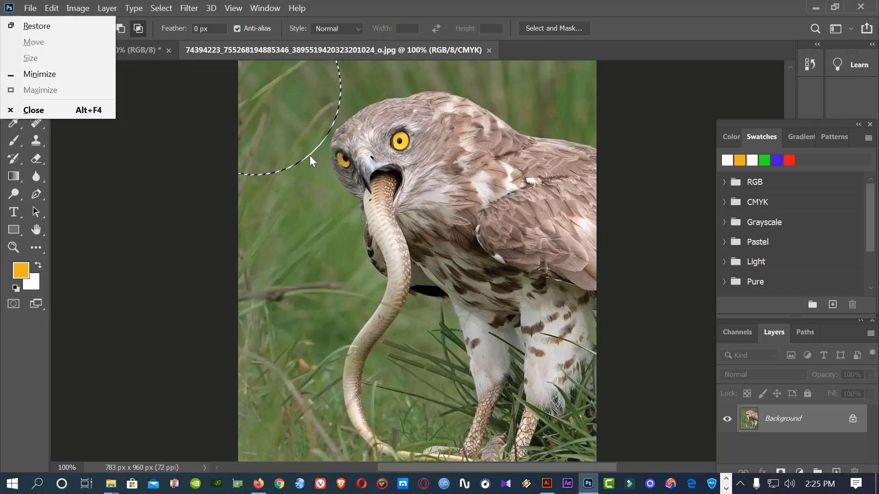
{"action": "key", "text": "Escape"}
{"action": "scroll", "coordinate": [309, 155], "scroll_direction": "up", "scroll_amount": 2}
{"action": "scroll", "coordinate": [316, 158], "scroll_direction": "down", "scroll_amount": 2}
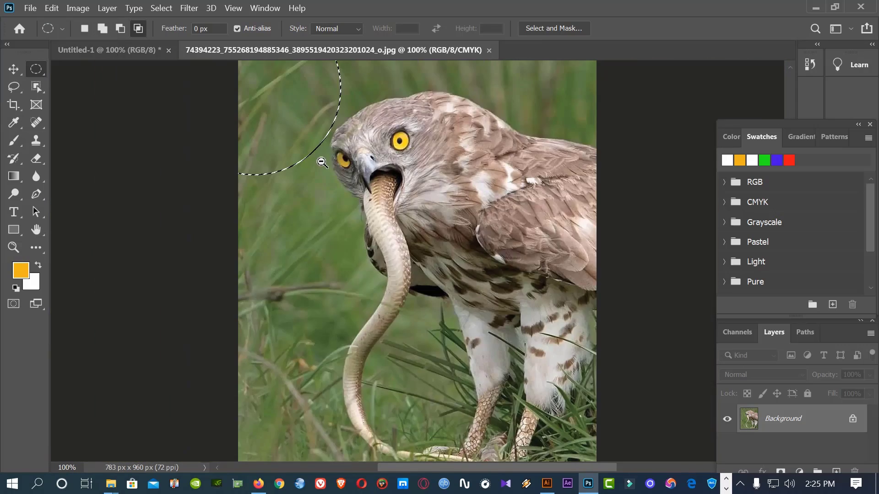
{"action": "key", "text": "alt+space"}
{"action": "right_click", "coordinate": [328, 164]}
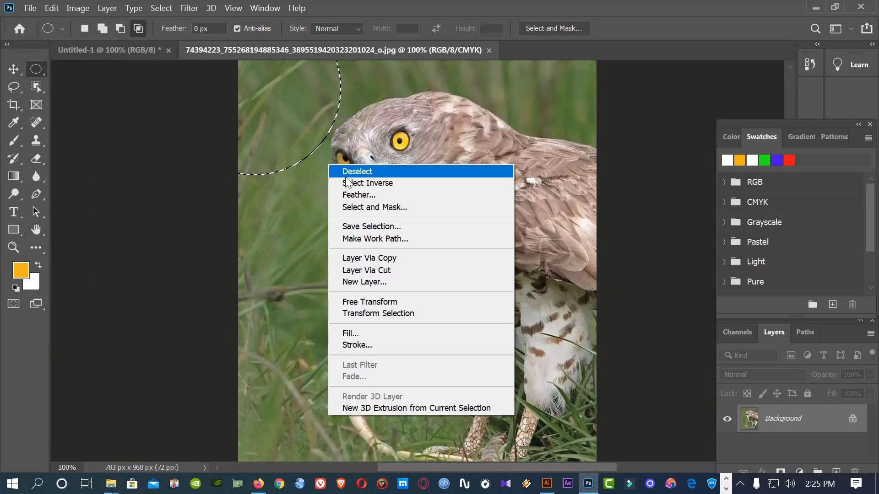
{"action": "left_click", "coordinate": [293, 140]}
{"action": "right_click", "coordinate": [300, 128]}
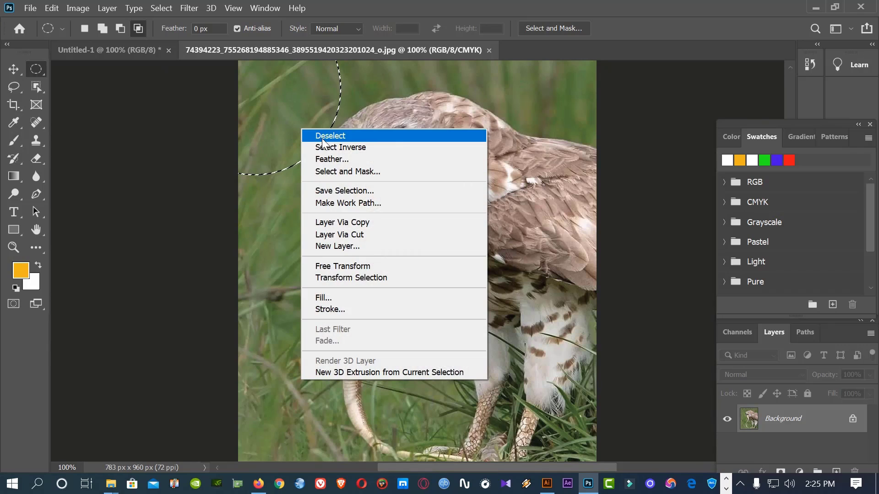
{"action": "left_click", "coordinate": [322, 136]}
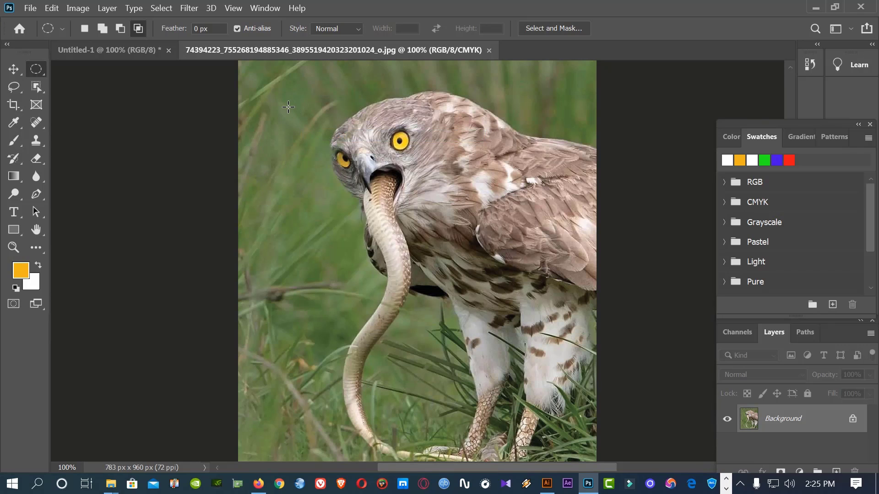
Draw and reposition a new ellipse over the hawk's head, then clear it
{"action": "left_click_drag", "start_coordinate": [294, 111], "coordinate": [331, 174]}
{"action": "key", "text": "alt+space"}
{"action": "key", "text": "Escape"}
{"action": "left_click", "coordinate": [314, 161]}
Select a large circle around the hawk's head and body, copy it, and switch to Untitled-1
{"action": "left_click_drag", "start_coordinate": [271, 105], "coordinate": [571, 315]}
{"action": "key", "text": "alt+space"}
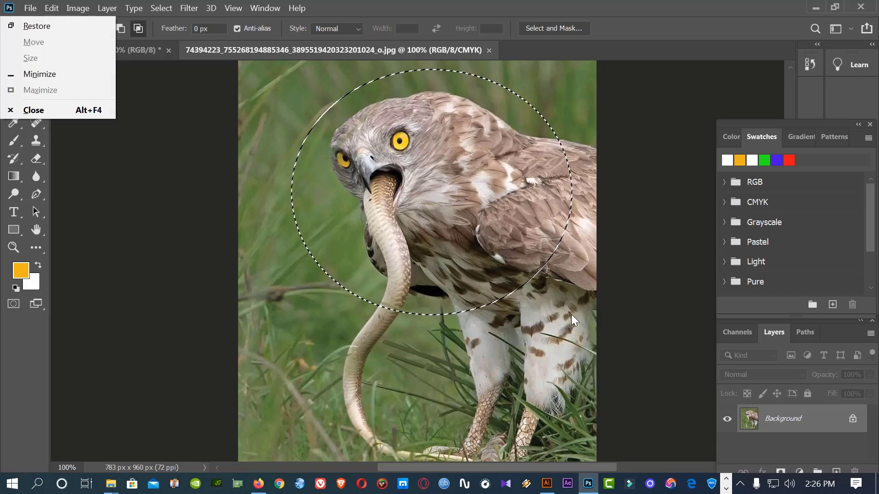
{"action": "right_click", "coordinate": [495, 136]}
{"action": "key", "text": "Escape"}
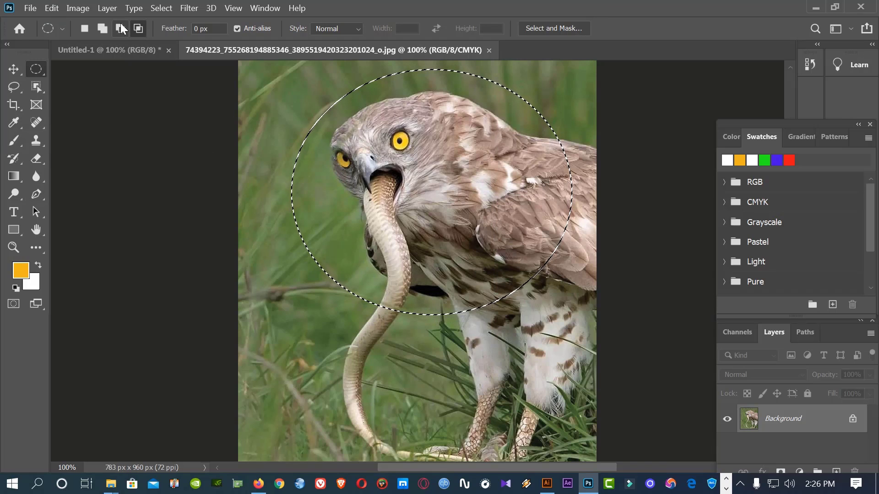
{"action": "left_click", "coordinate": [116, 48]}
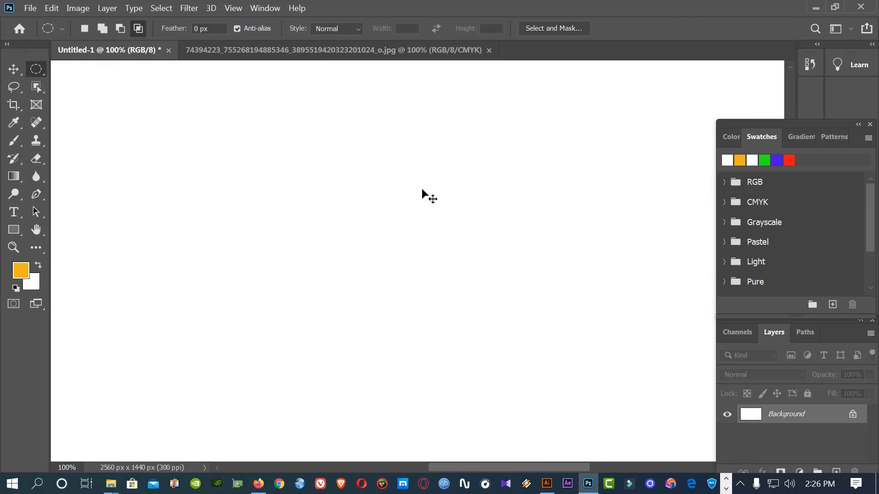
Paste the hawk cutout as Layer 1 and scale it to about twice its size
{"action": "key", "text": "ctrl+minus"}
{"action": "key", "text": "ctrl+minus"}
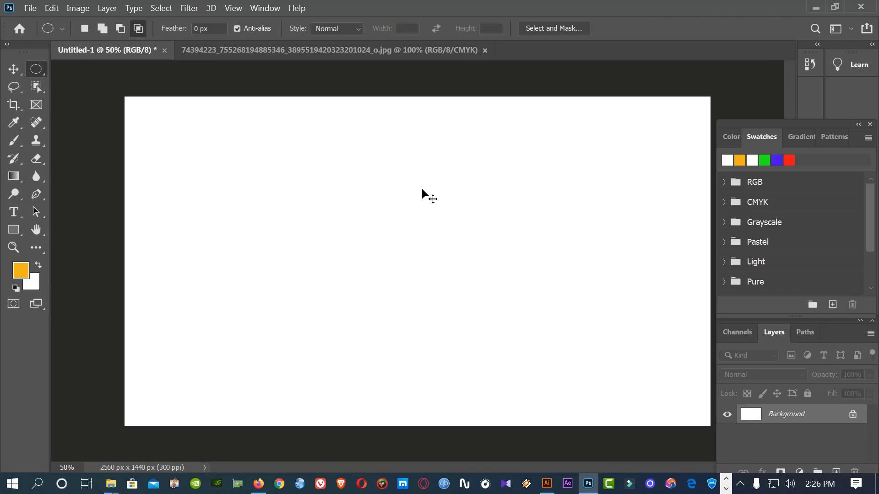
{"action": "key", "text": "ctrl+v"}
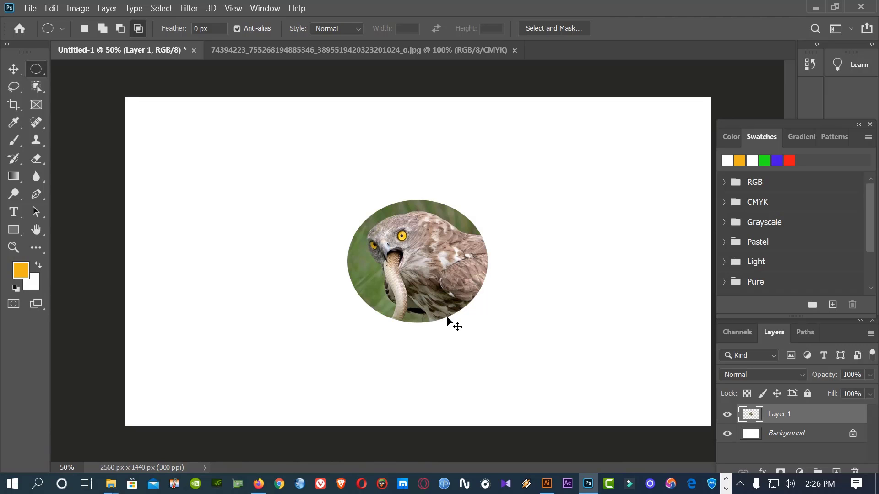
{"action": "key", "text": "ctrl+t"}
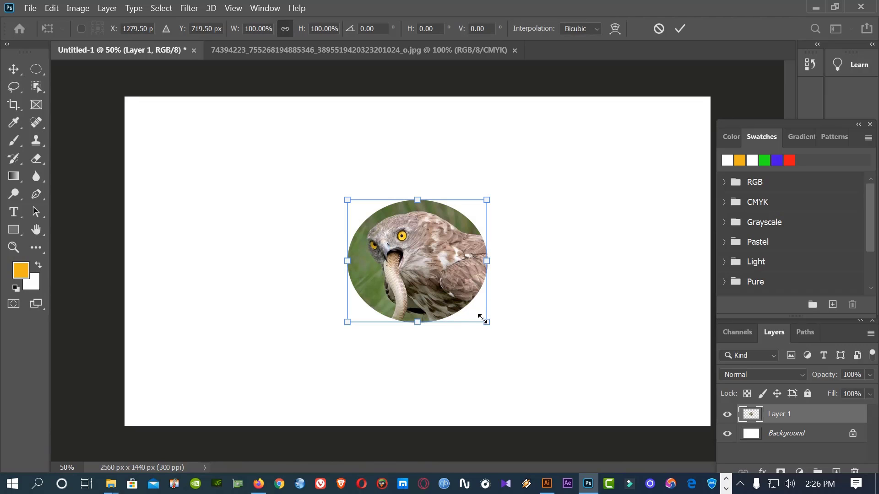
{"action": "left_click_drag", "start_coordinate": [483, 319], "coordinate": [570, 399]}
{"action": "key", "text": "Return"}
Switch back to the marquee tool and bring up its list of selection shapes
{"action": "key", "text": "m"}
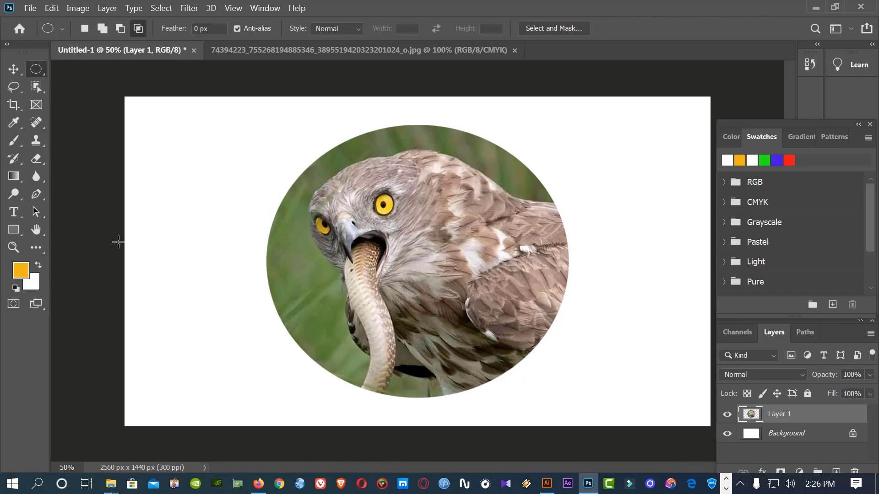
{"action": "right_click", "coordinate": [37, 69]}
{"action": "left_click", "coordinate": [35, 70]}
{"action": "right_click", "coordinate": [34, 70]}
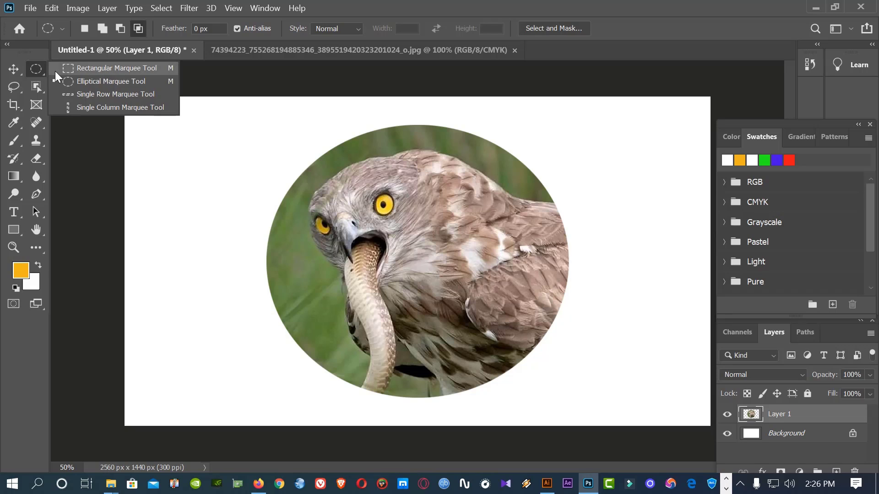